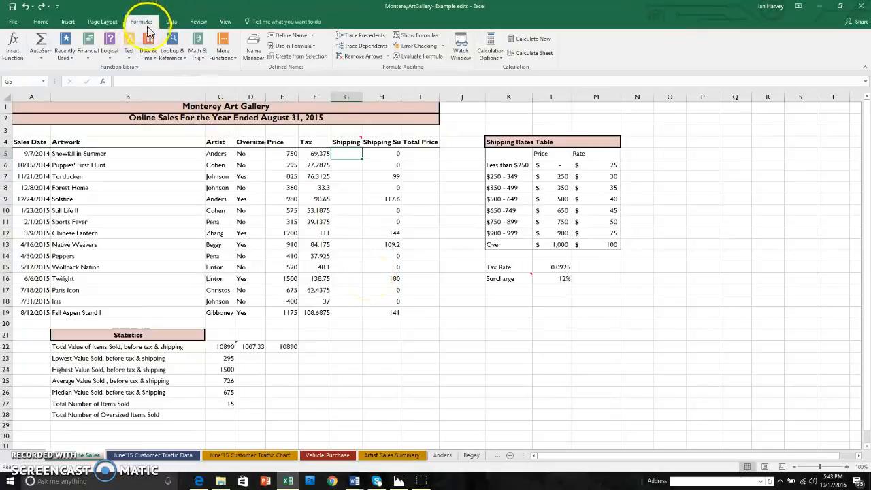
Start a VLOOKUP function in G5 with E5 as the lookup value and L6:M13 as the table array
click(185, 60)
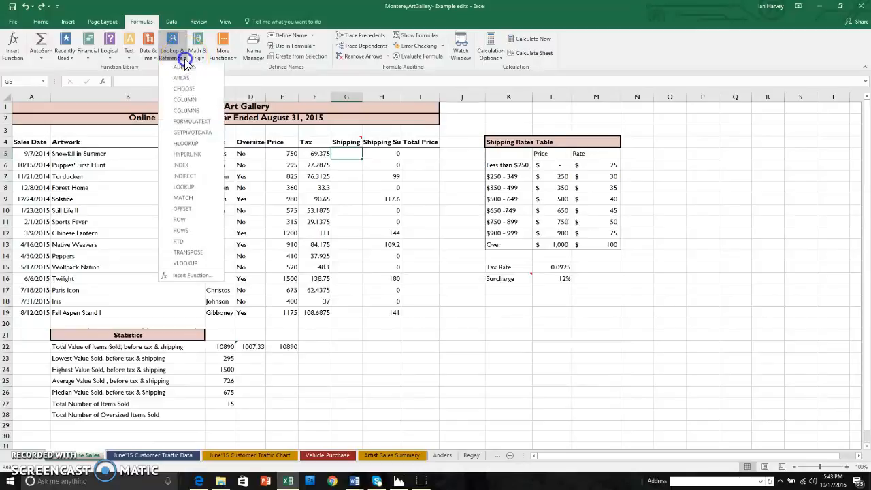
click(195, 263)
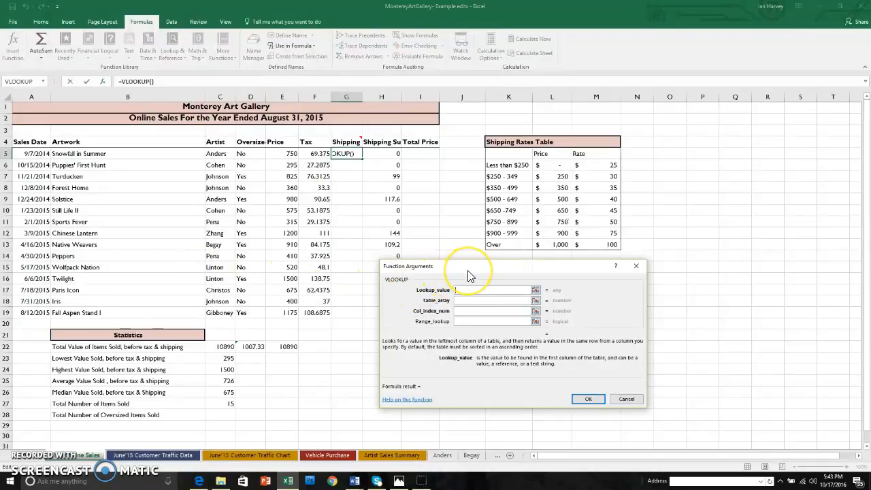
click(288, 155)
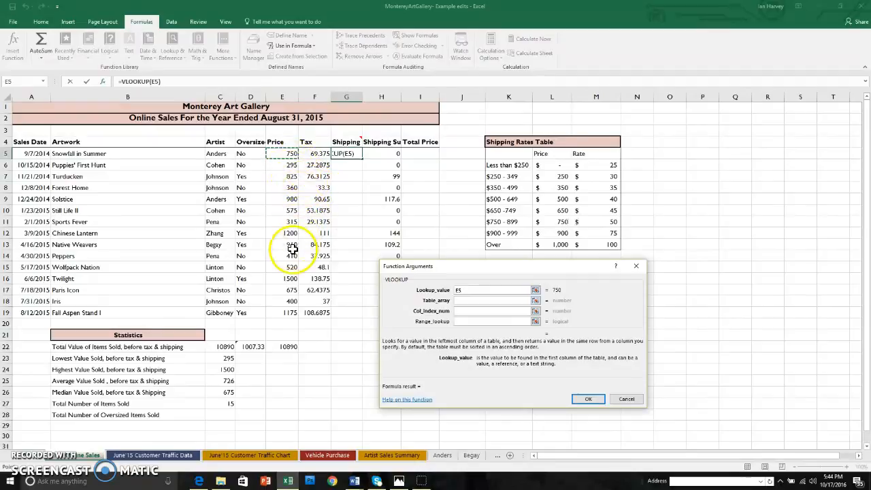
click(467, 302)
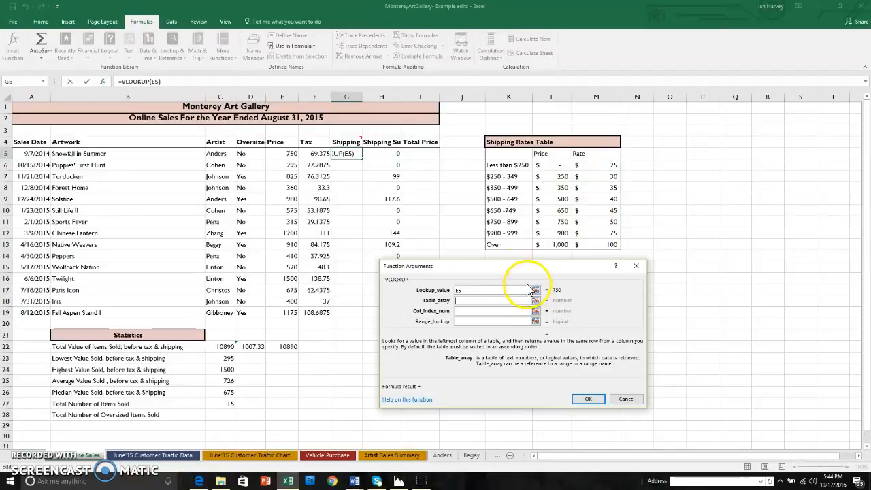
drag(548, 164, 595, 244)
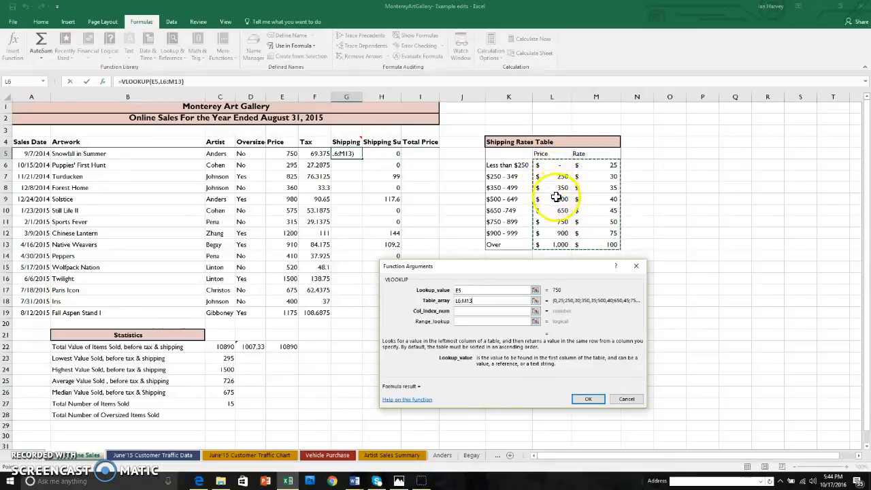
Make the VLOOKUP's table array absolute as $L$6:$M$13
click(459, 300)
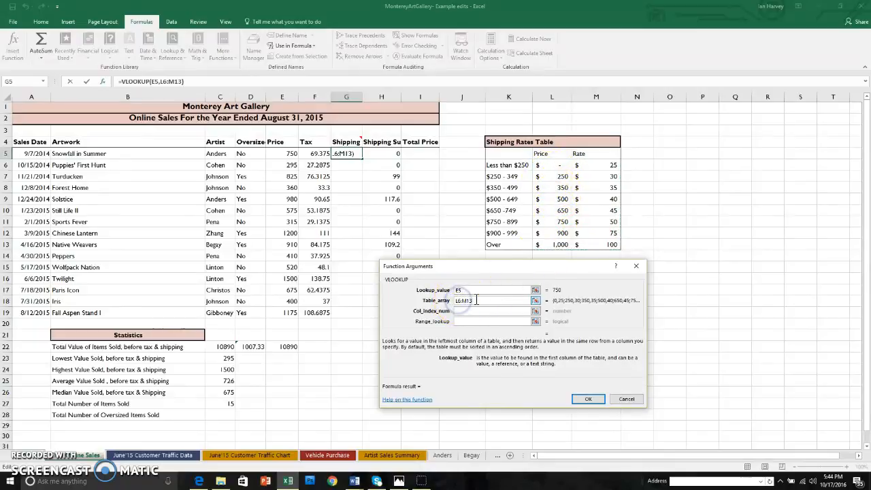
key(F4)
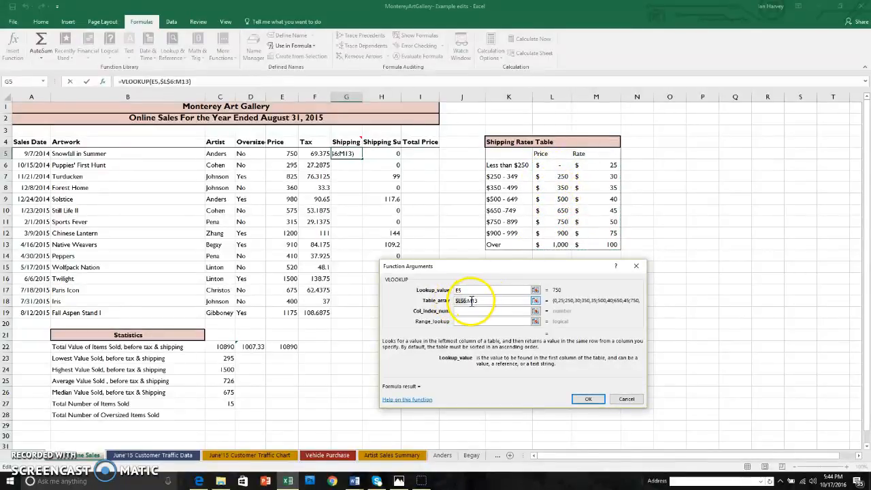
click(472, 301)
key(F4)
Complete the VLOOKUP with column index 2 and copy the formula down the Shipping column through G19
click(487, 311)
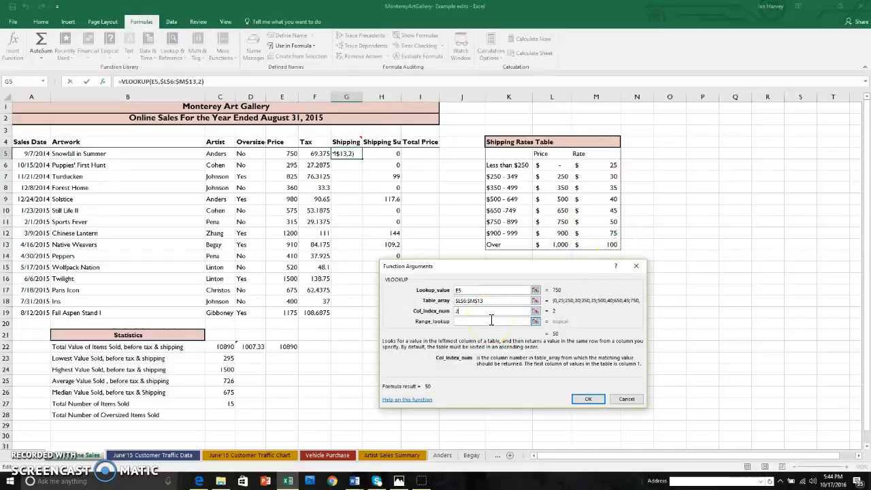
click(588, 399)
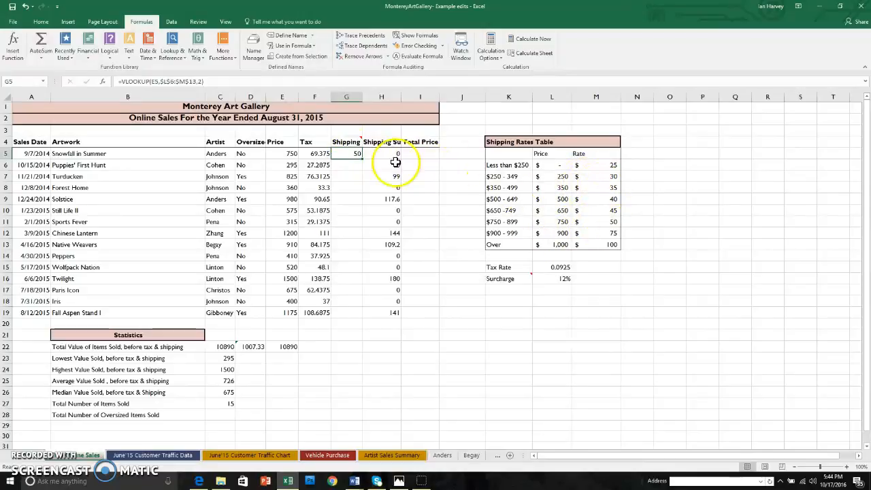
drag(362, 158, 362, 314)
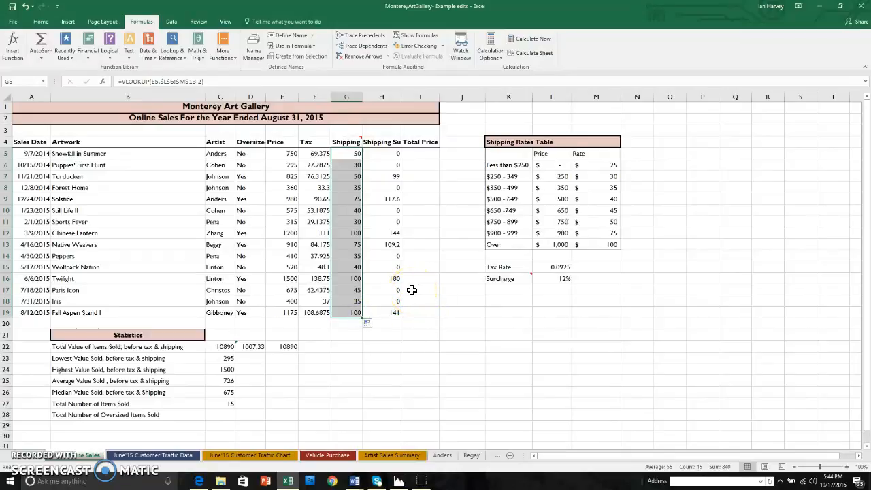
click(381, 347)
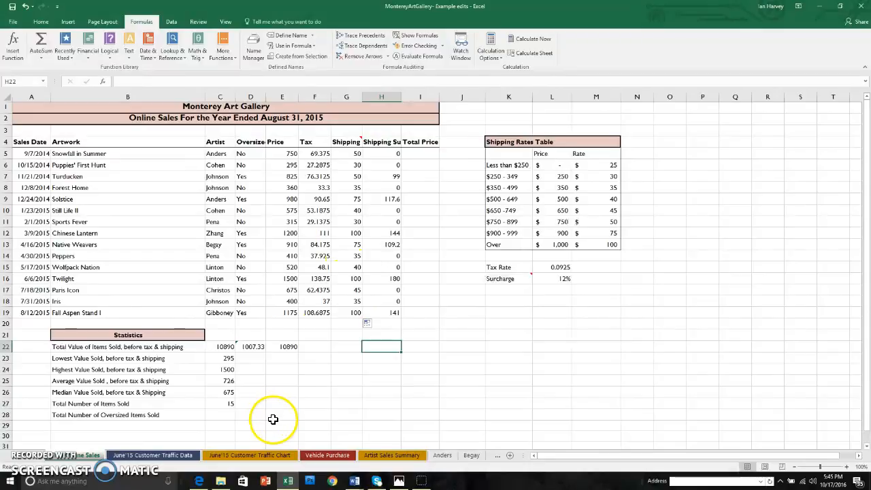
On the Vehicle Purchase sheet, start a PMT function in C4 with B10/B12 as the rate
click(328, 455)
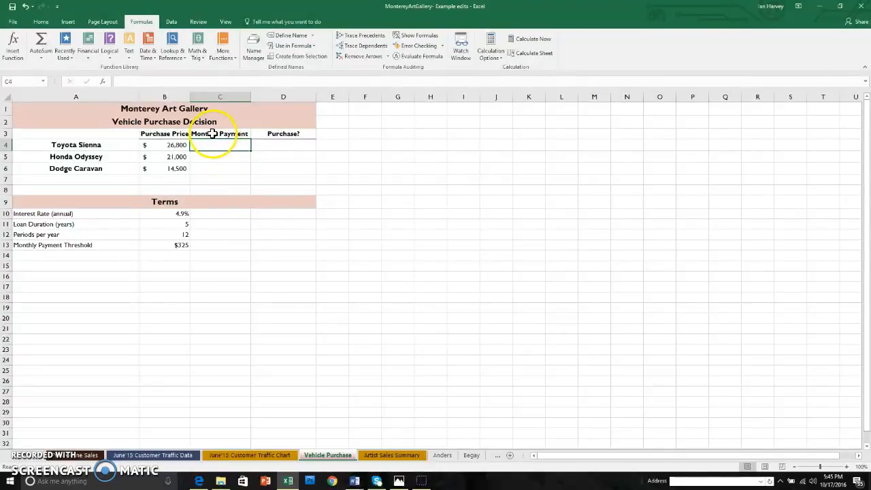
click(88, 54)
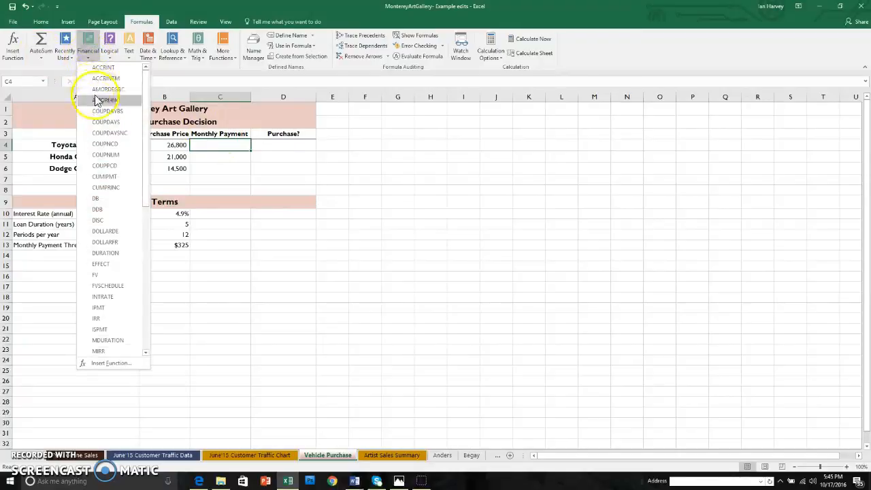
scroll(108, 266, down, 2)
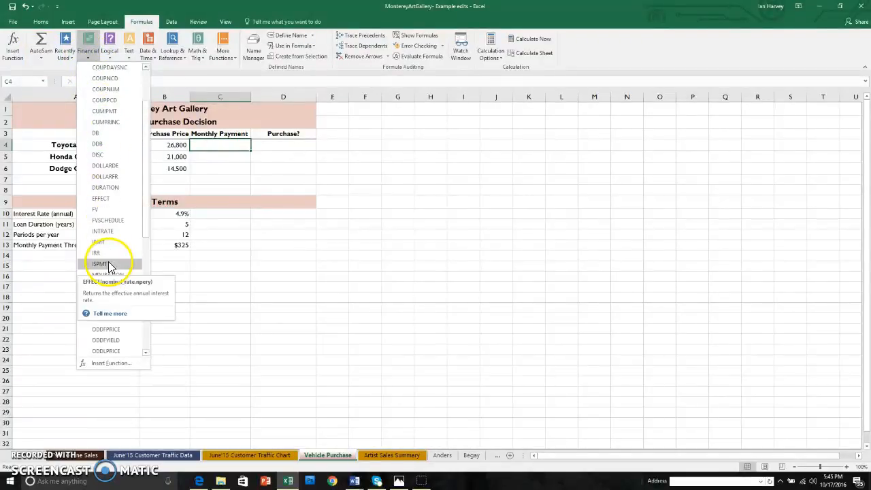
click(100, 353)
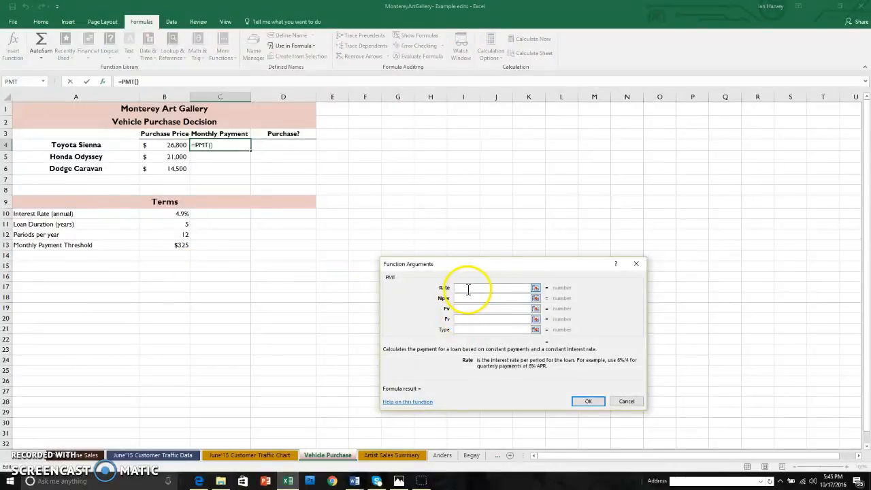
click(175, 214)
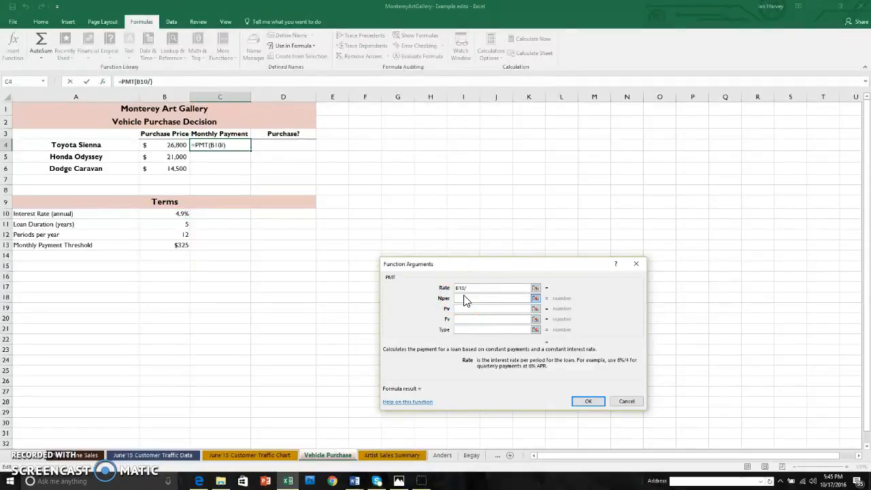
click(179, 235)
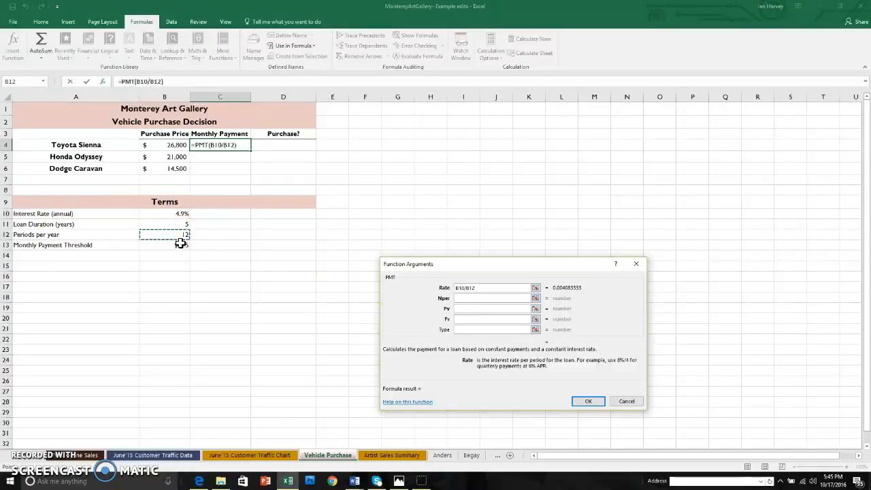
Make both references in the PMT rate absolute, giving $B$10/$B$12
click(458, 287)
key(F4)
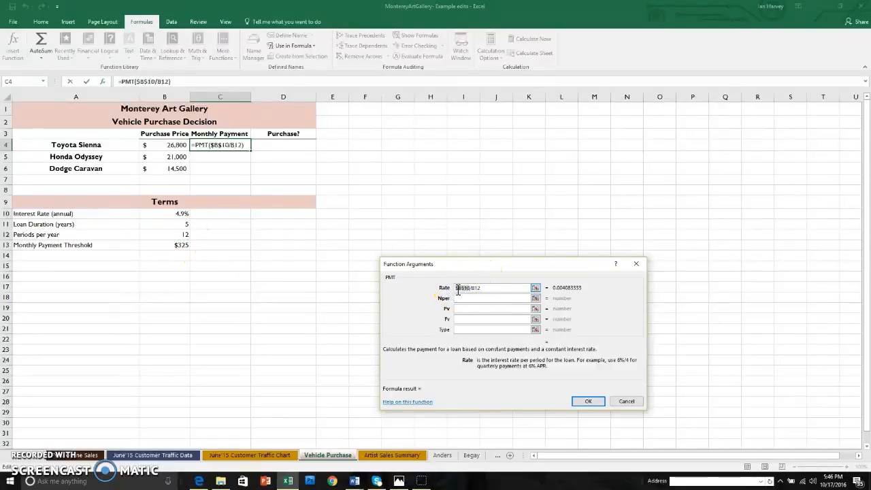
click(477, 287)
key(F4)
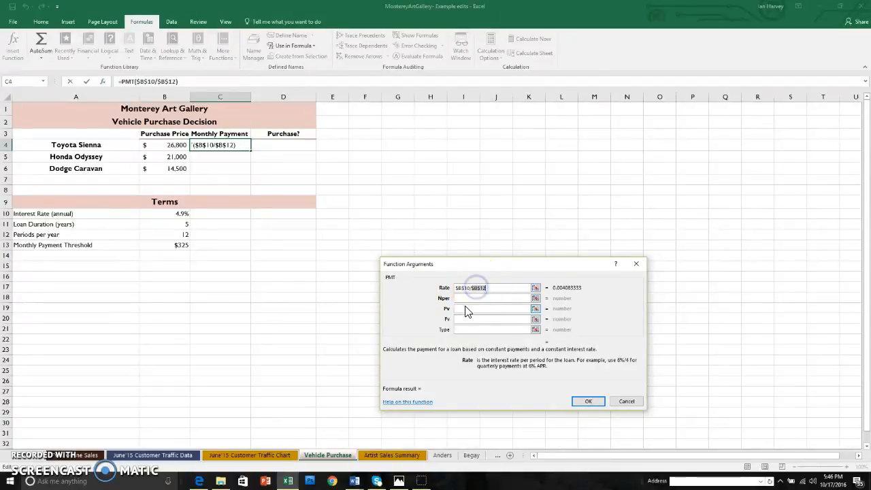
Set the PMT's number of periods to loan duration times periods per year with absolute references, $B$11*$B$12
click(465, 299)
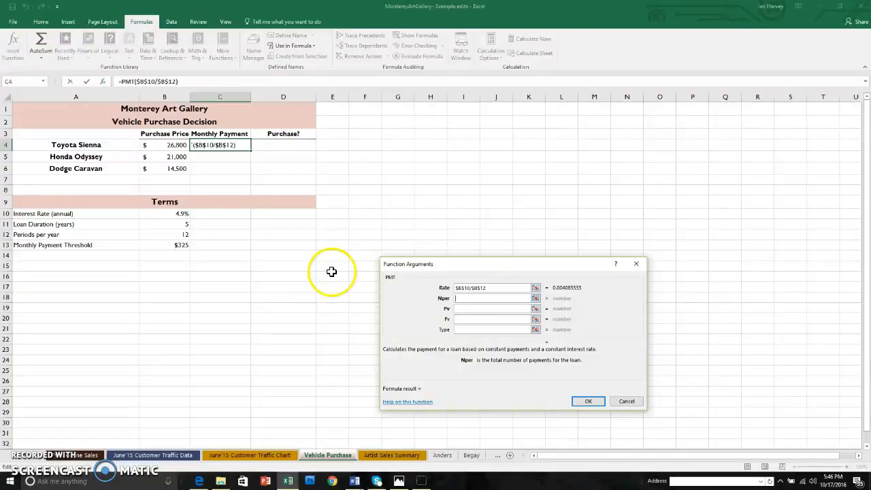
click(176, 225)
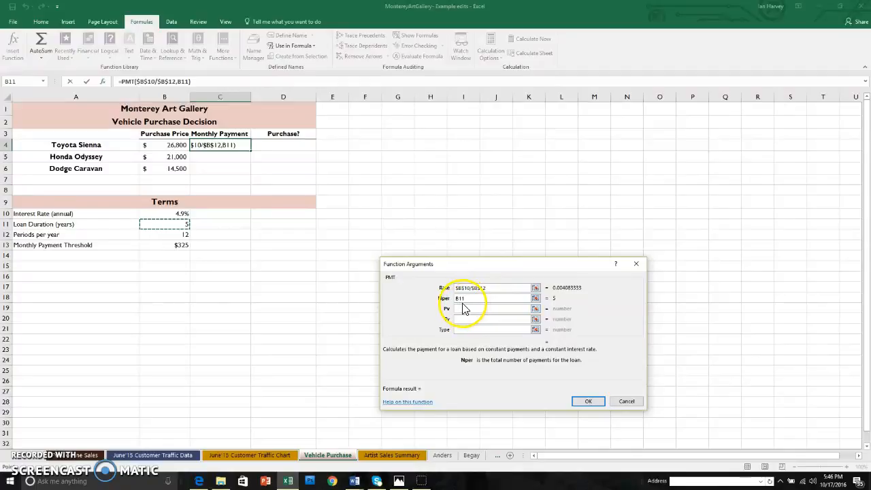
text(*)
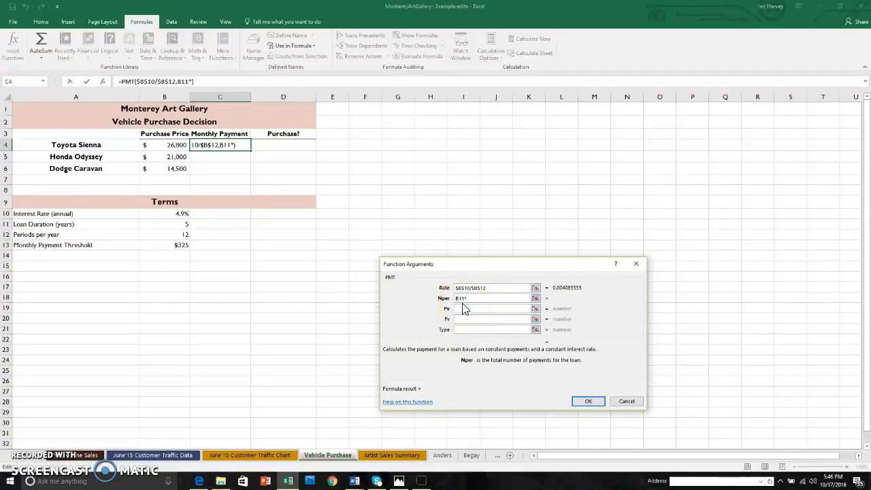
click(182, 234)
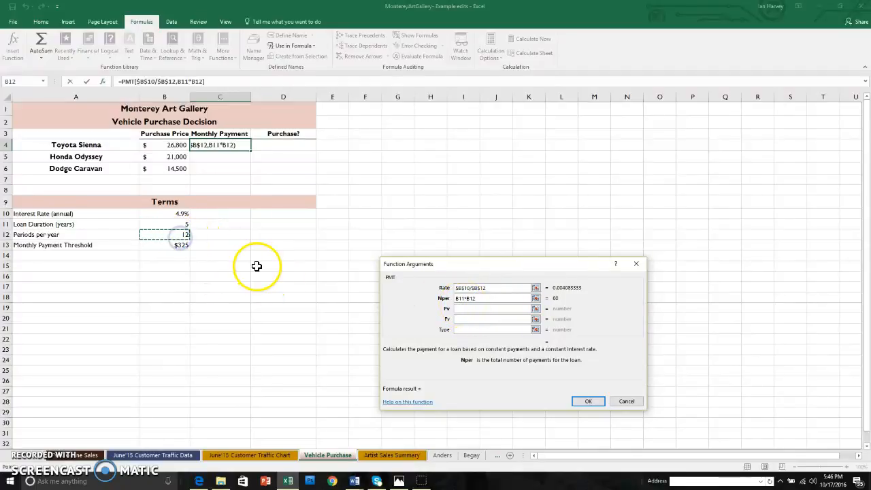
click(460, 300)
key(F4)
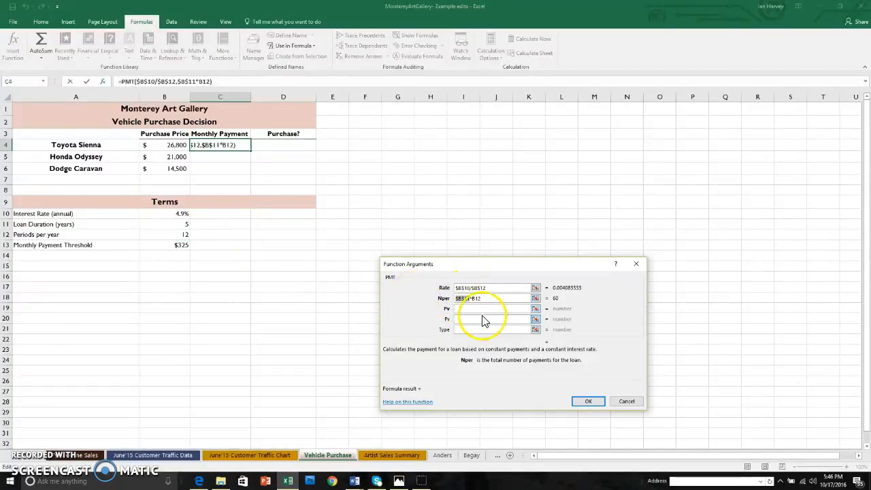
click(474, 300)
key(F4)
Use the Toyota Sienna's purchase price in B4 as the present value and complete the PMT function
click(468, 308)
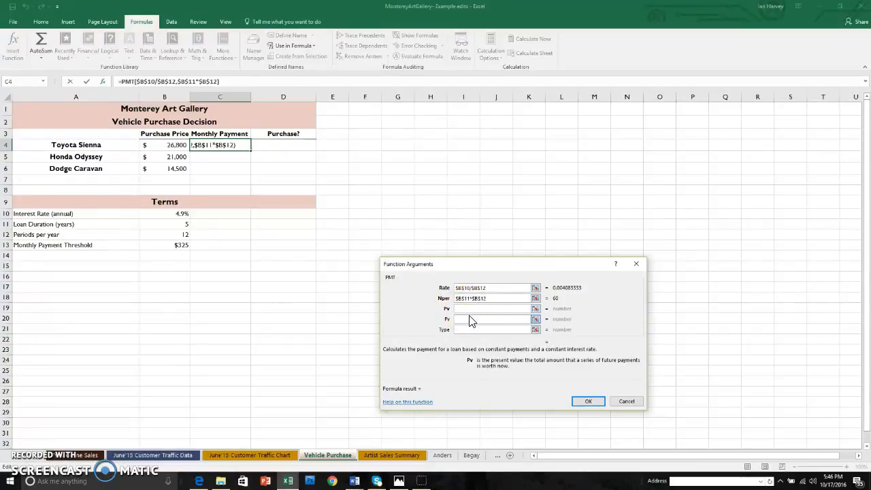
click(174, 145)
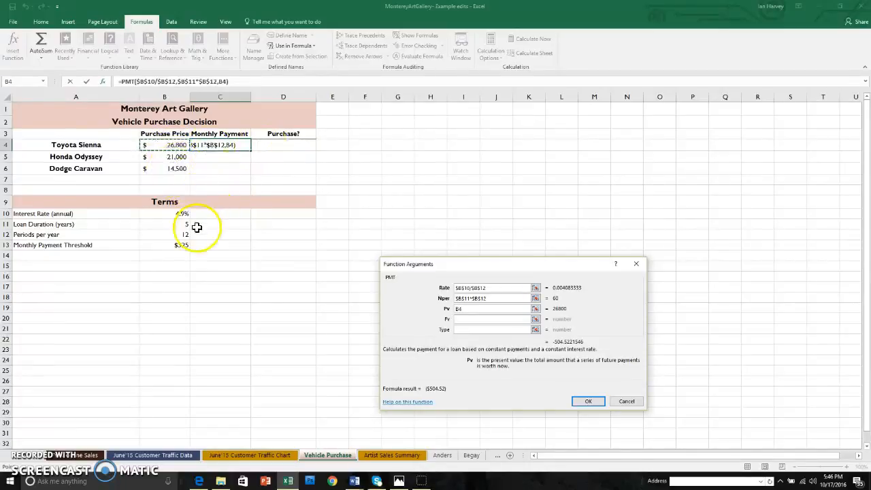
click(588, 401)
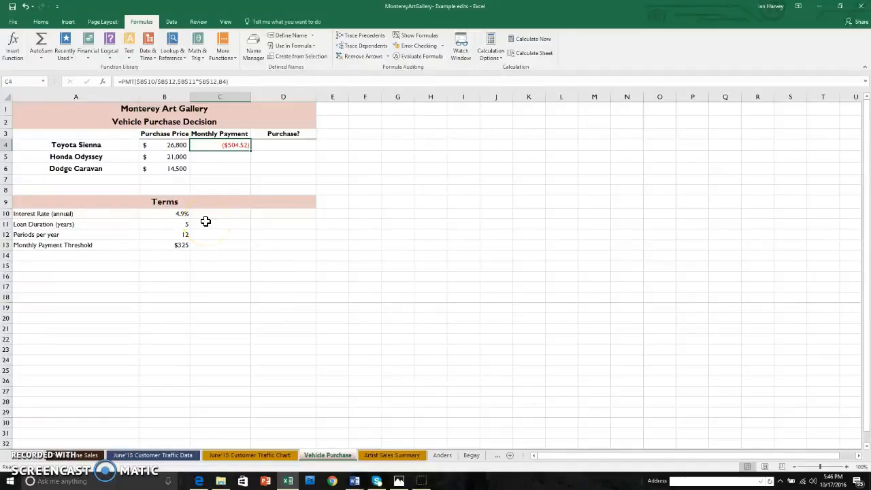
Add a minus sign before PMT in the C4 formula and copy it down through C6
double_click(235, 145)
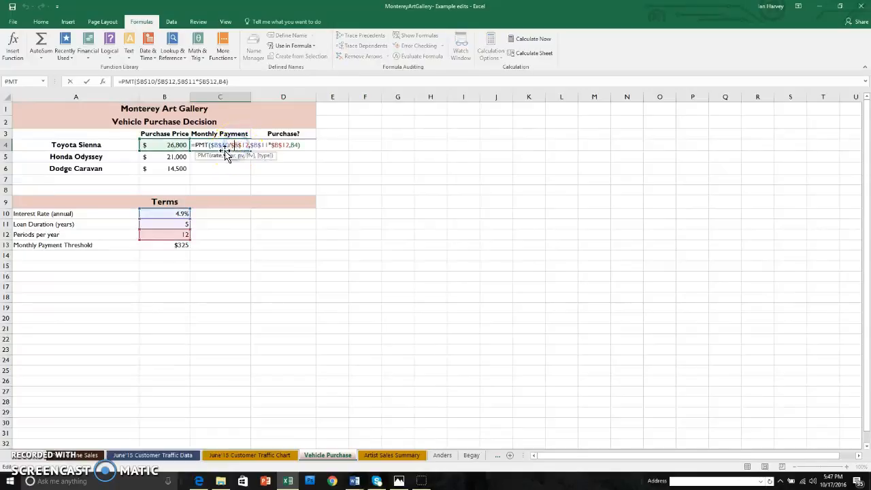
click(196, 146)
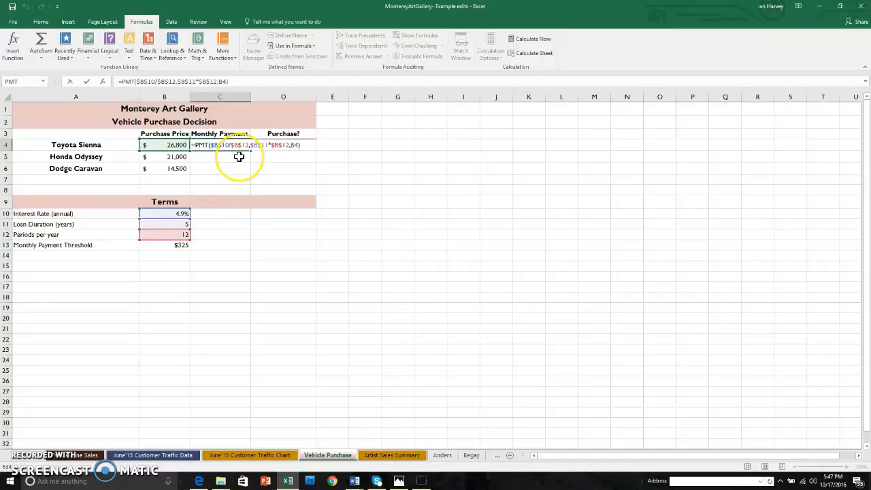
text(-)
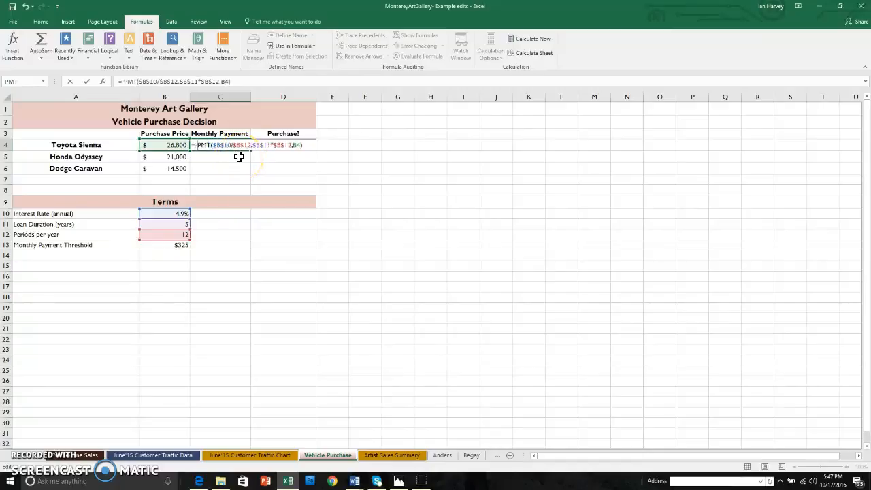
click(238, 156)
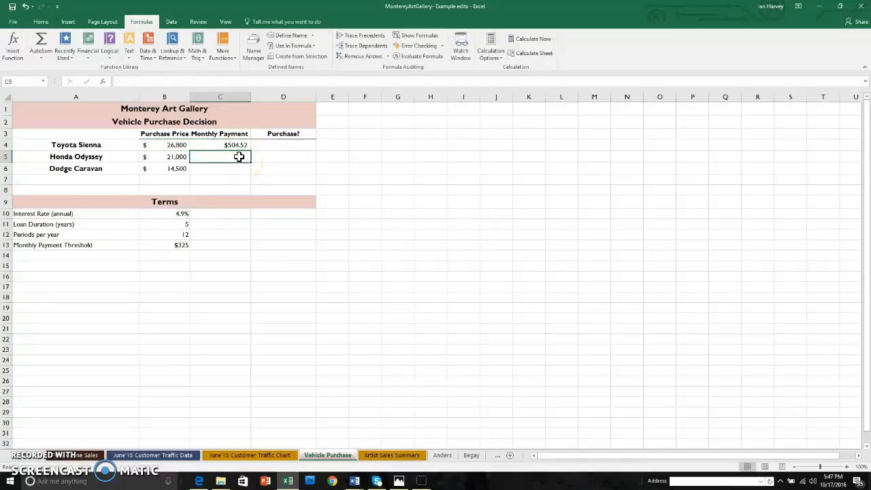
click(234, 144)
drag(250, 150, 250, 172)
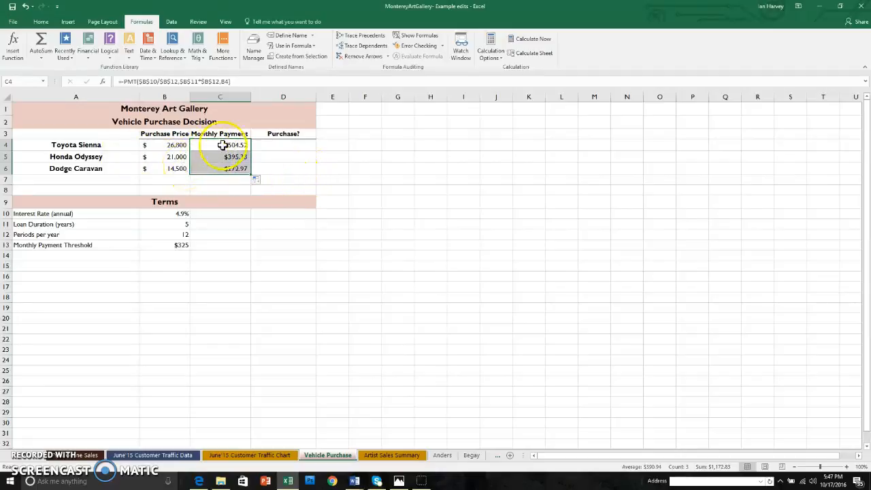
Insert an IF function in D4 with the logical test C4<=$B$13, making the threshold reference absolute
click(291, 145)
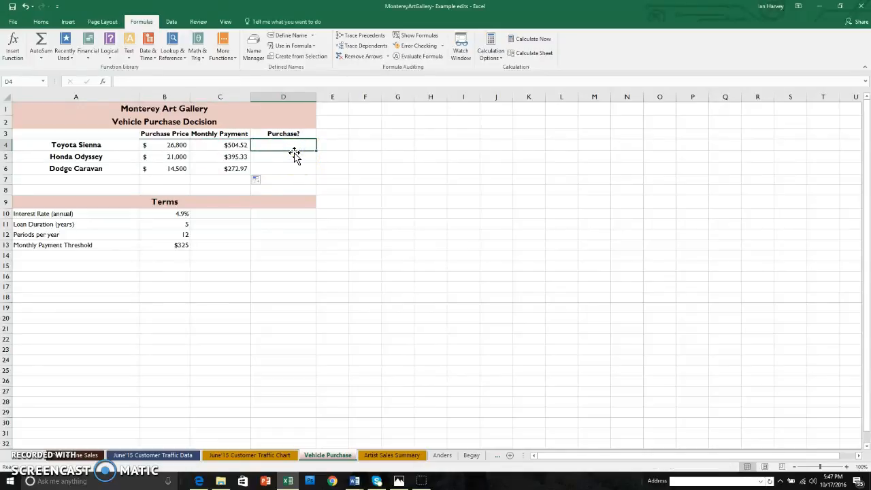
click(110, 46)
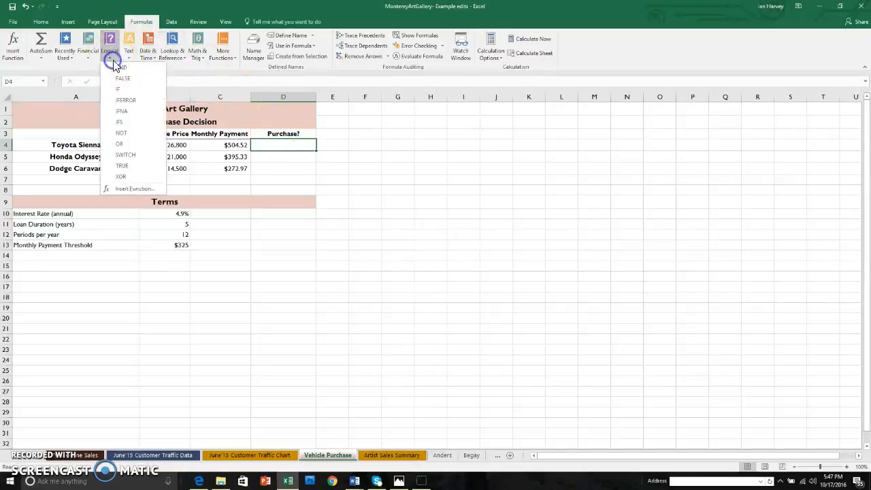
click(118, 89)
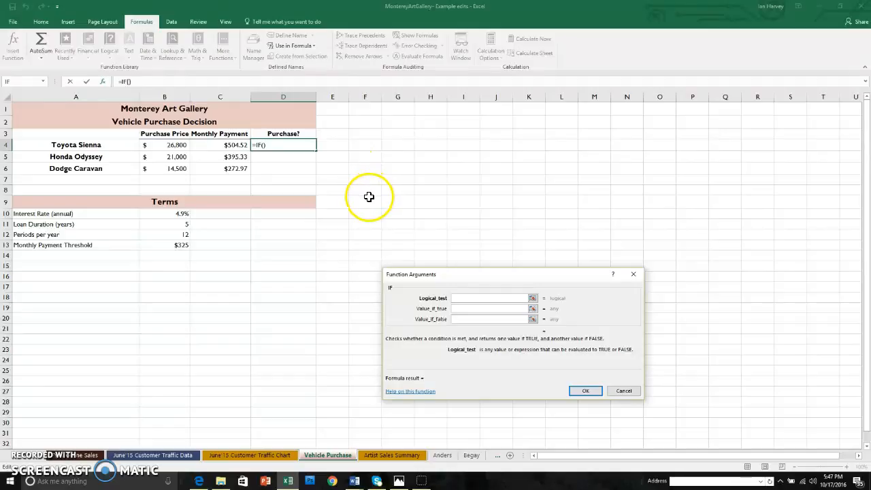
click(234, 146)
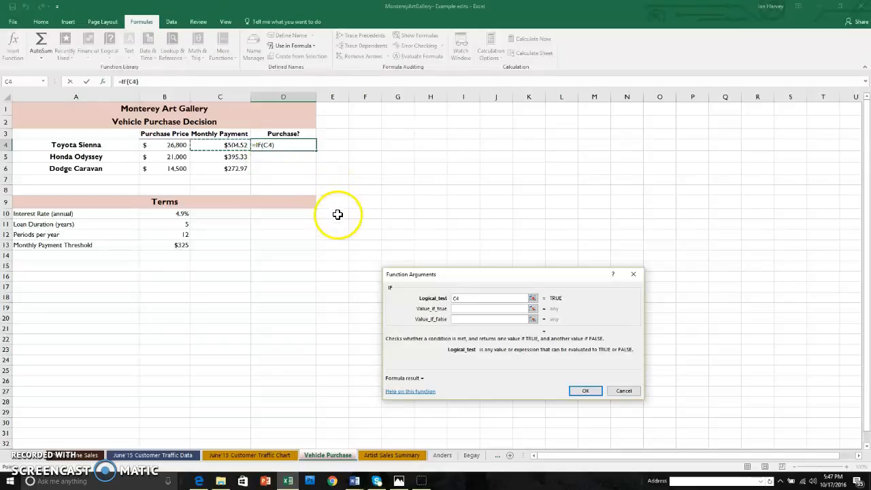
text(<)
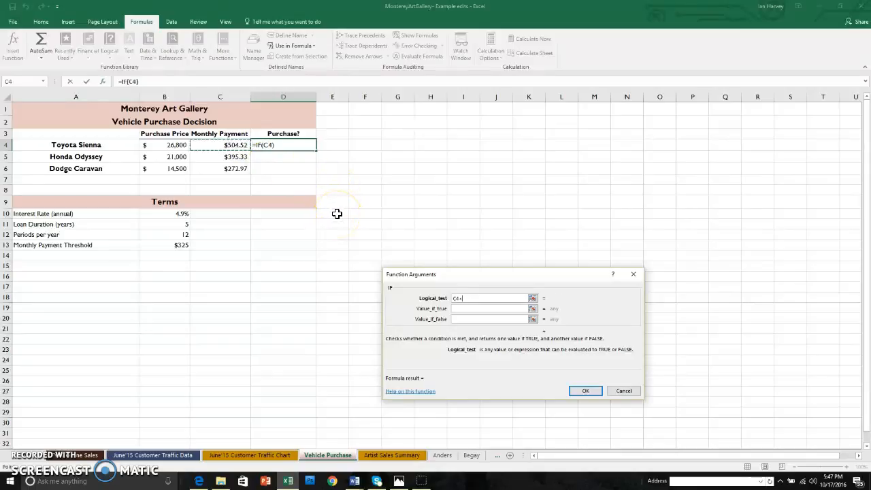
text(=)
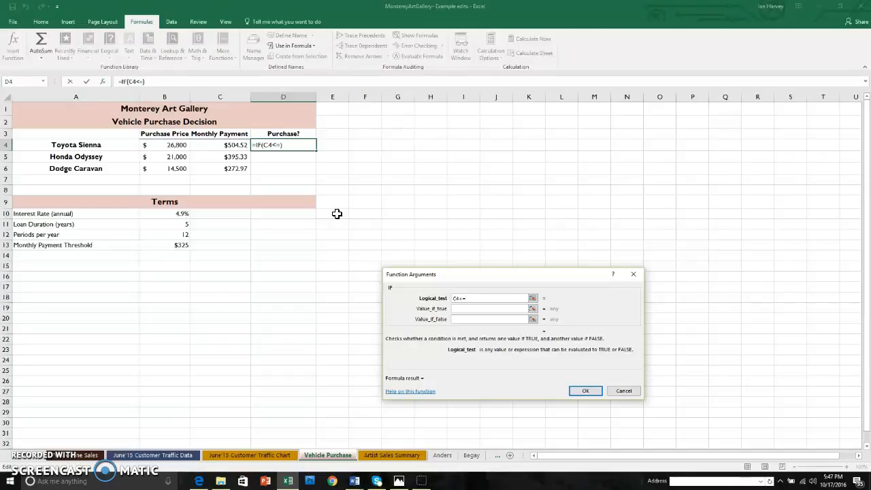
click(182, 247)
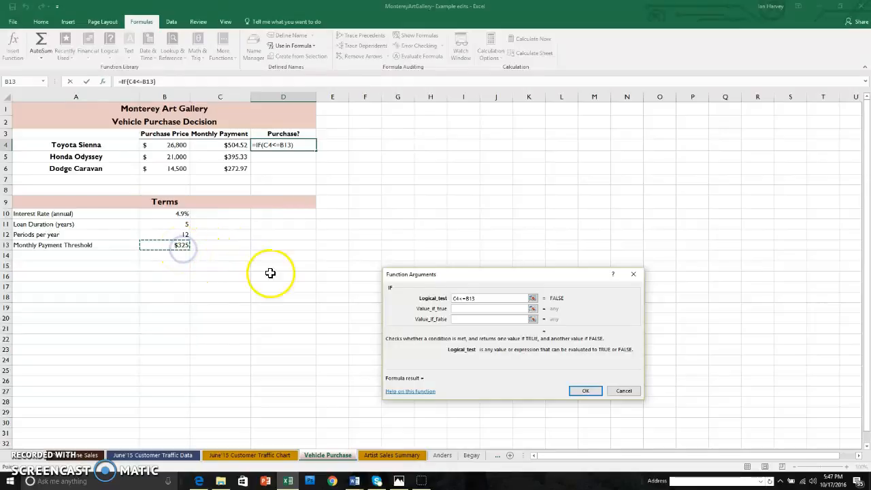
click(468, 298)
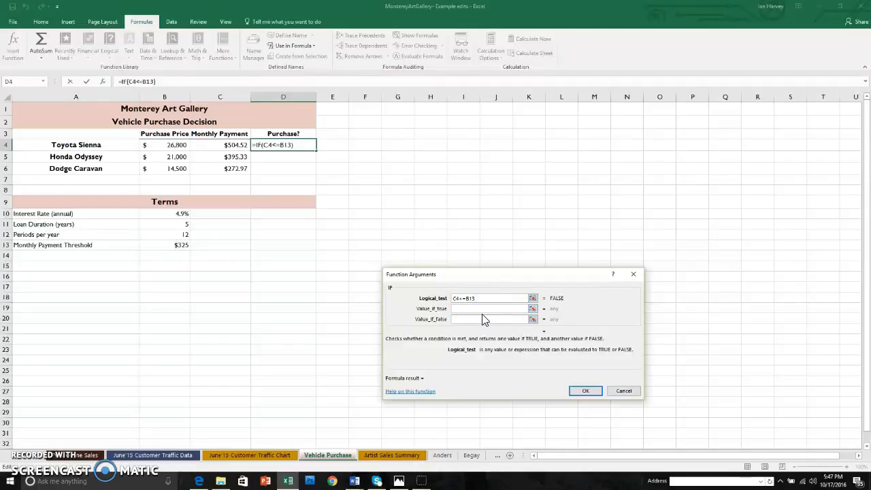
key(F4)
Make the IF function return "Yes" if true and "No" if false, and copy the completed formula down through D6
click(472, 308)
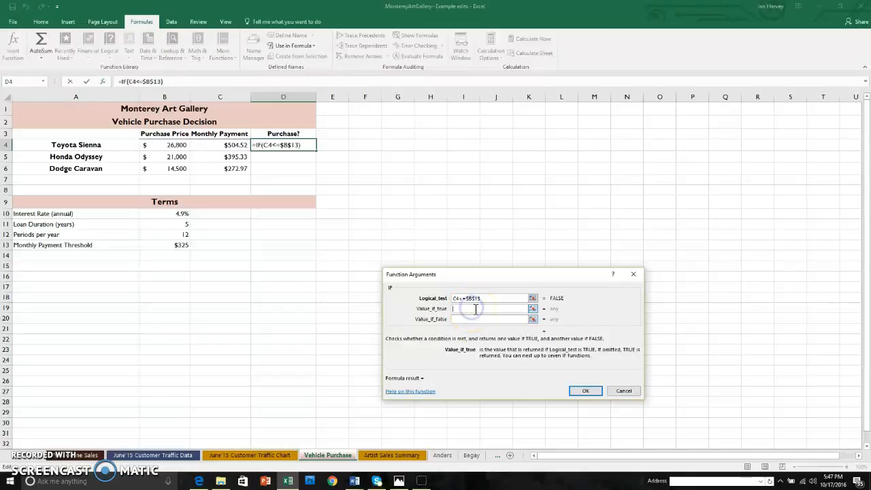
text("Yes")
click(474, 320)
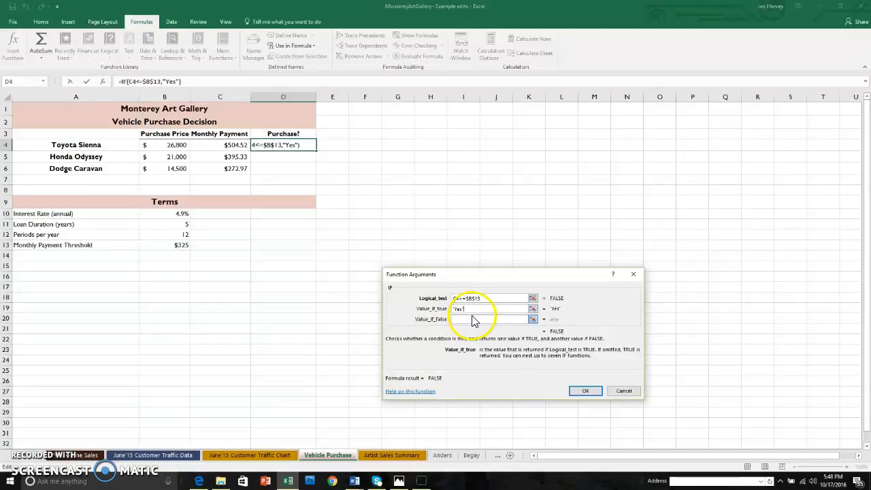
text("n)
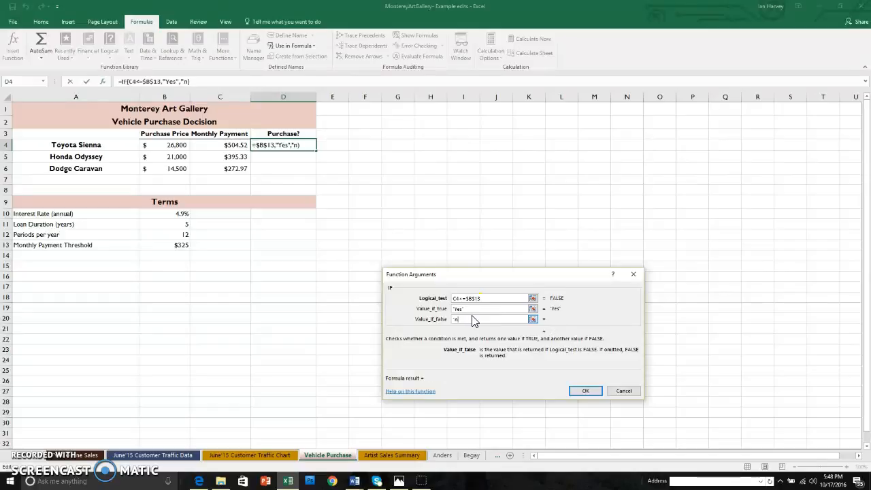
key(BackSpace)
text(No")
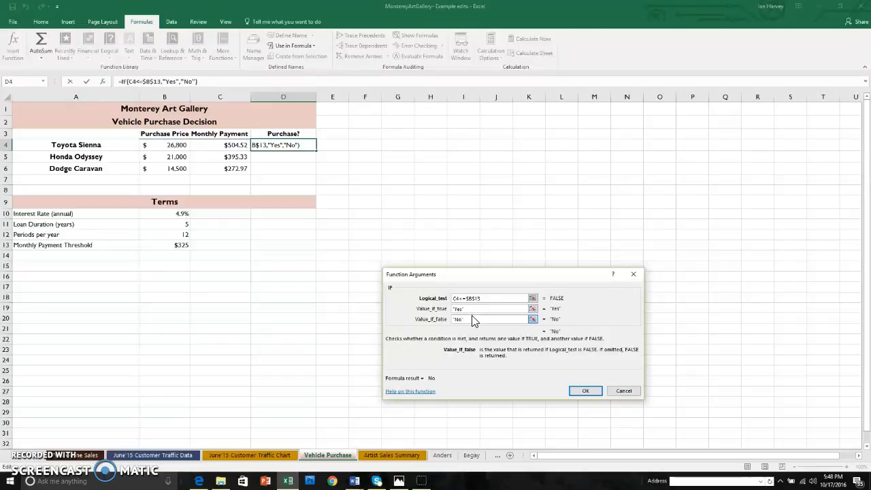
click(581, 391)
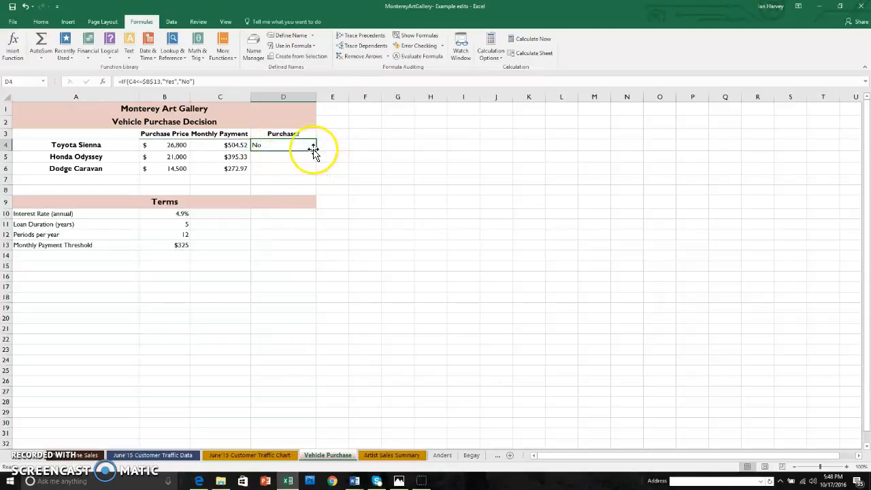
drag(316, 150, 311, 173)
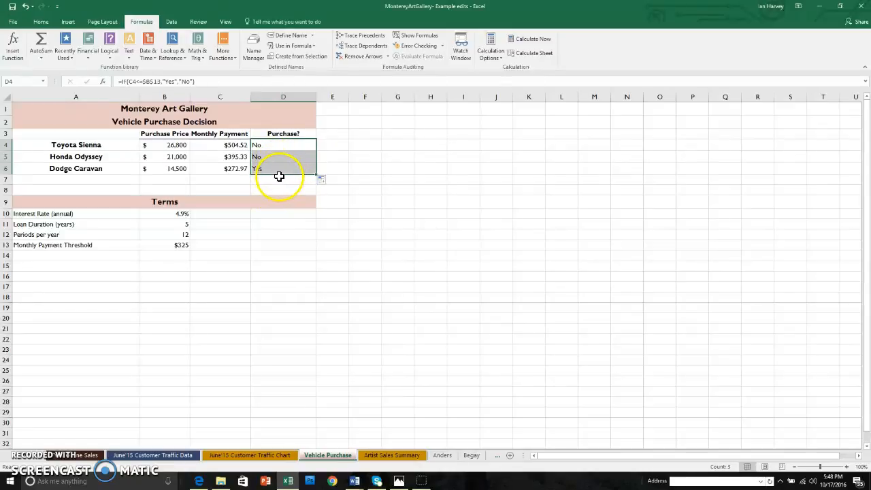
Set the Monthly Payment Threshold in B13 to $400
click(183, 246)
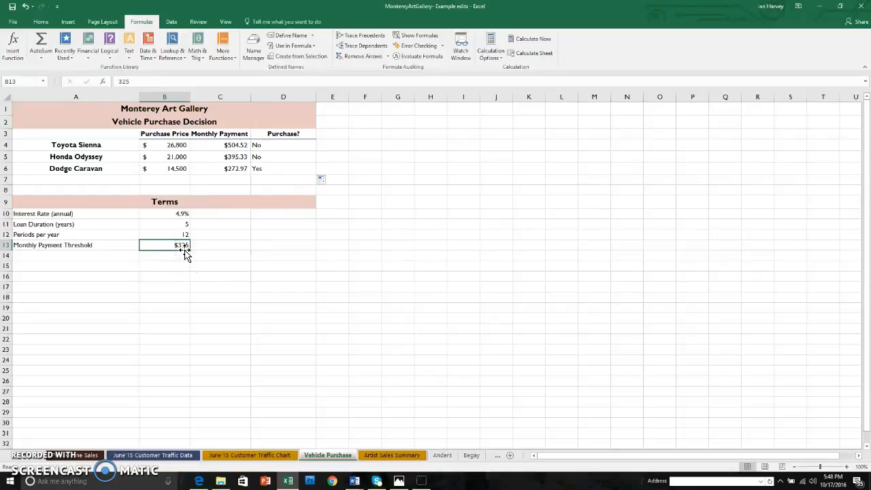
text(400)
key(Return)
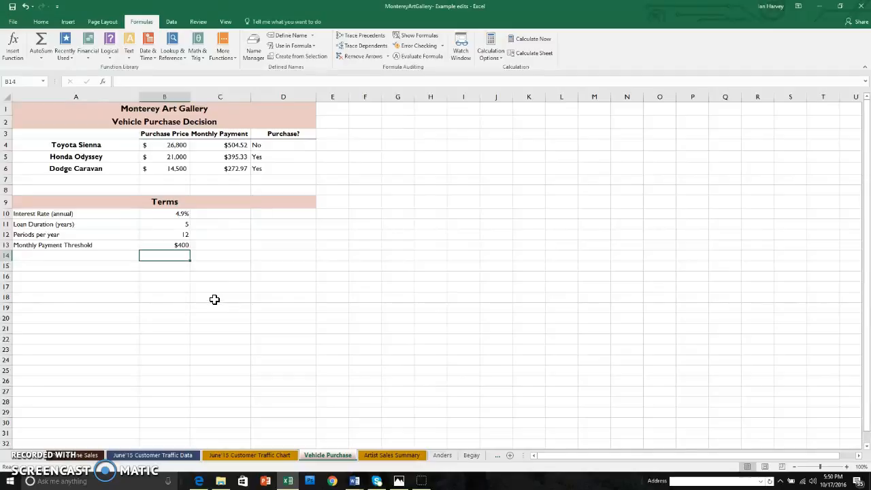
Clear the Periods per year value in B12
click(183, 236)
key(Delete)
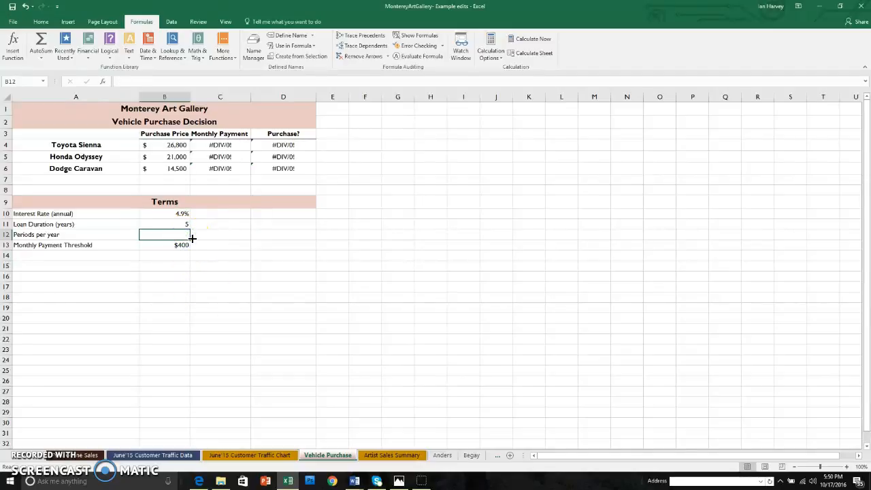
click(213, 245)
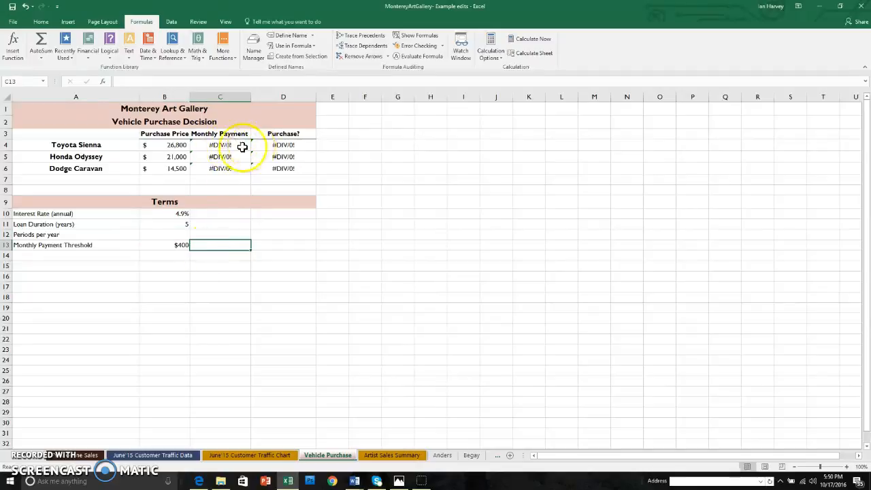
Examine the error explanation and the available error options for the monthly payment formula in C4
click(197, 145)
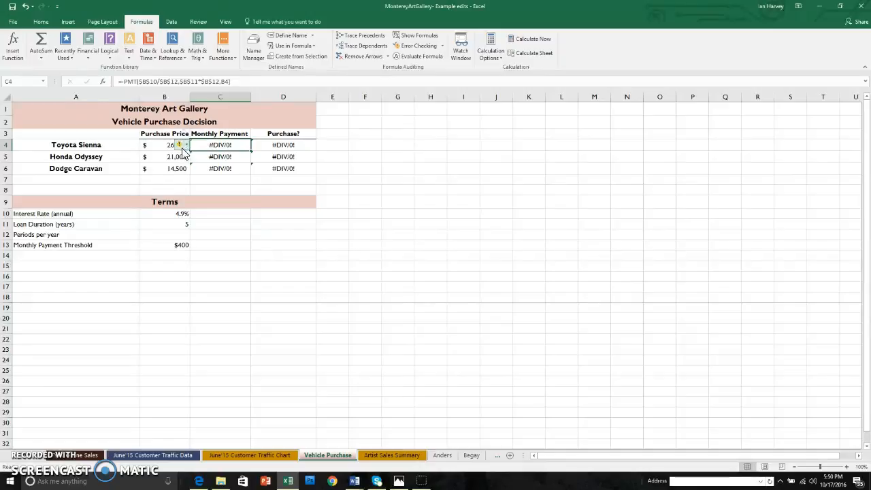
mouse_move(185, 149)
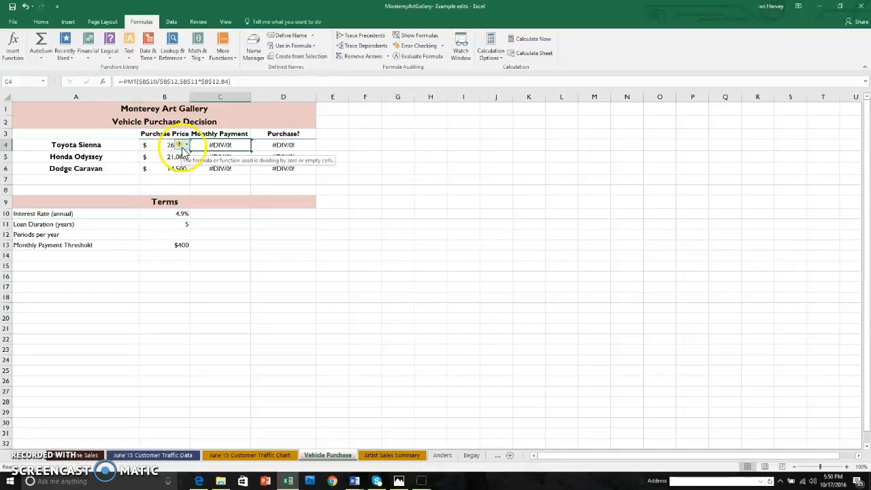
click(187, 146)
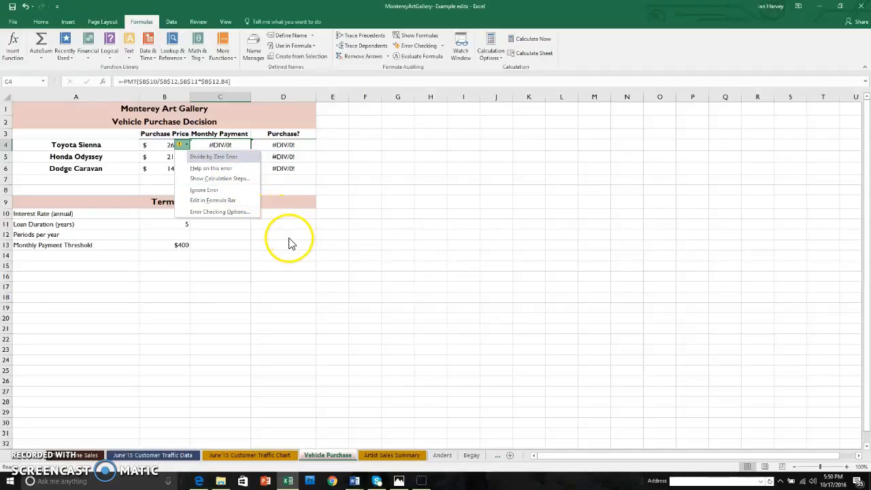
click(275, 223)
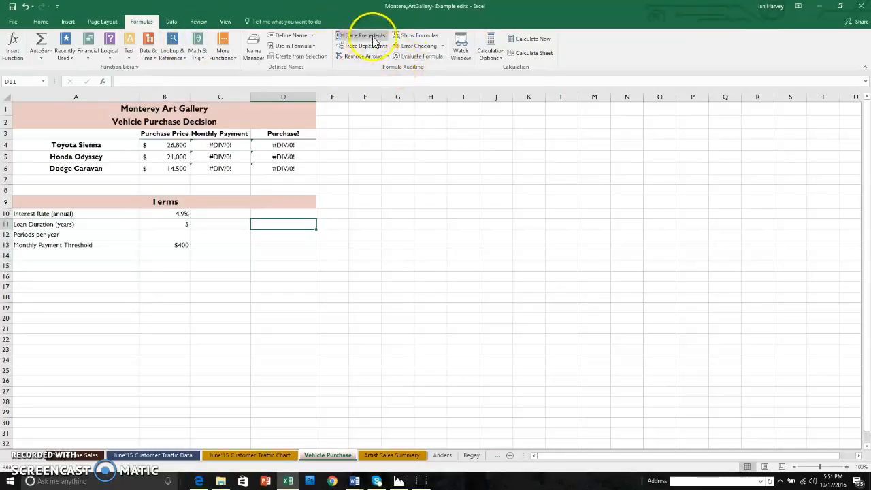
Trace the precedents of the Toyota Sienna's monthly payment in C4, and remove the arrows
click(232, 144)
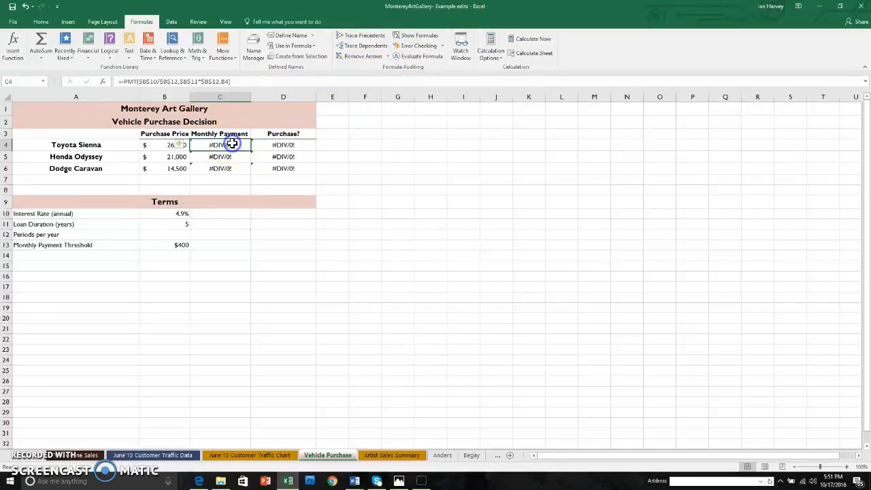
click(378, 40)
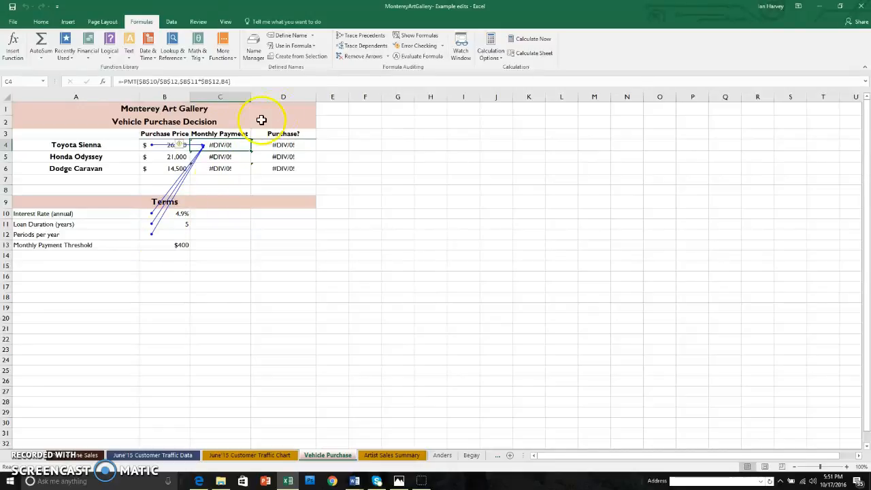
click(368, 58)
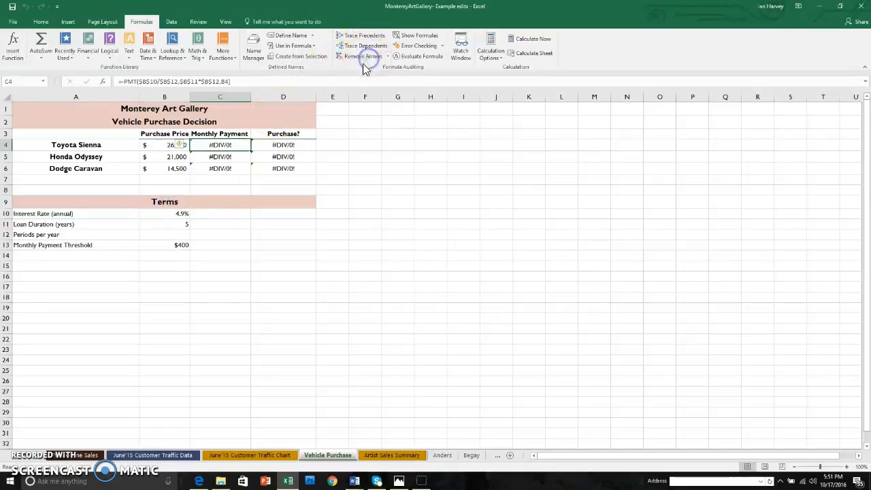
Trace two levels of dependents from the Periods per year cell B12, and remove the arrows
click(175, 234)
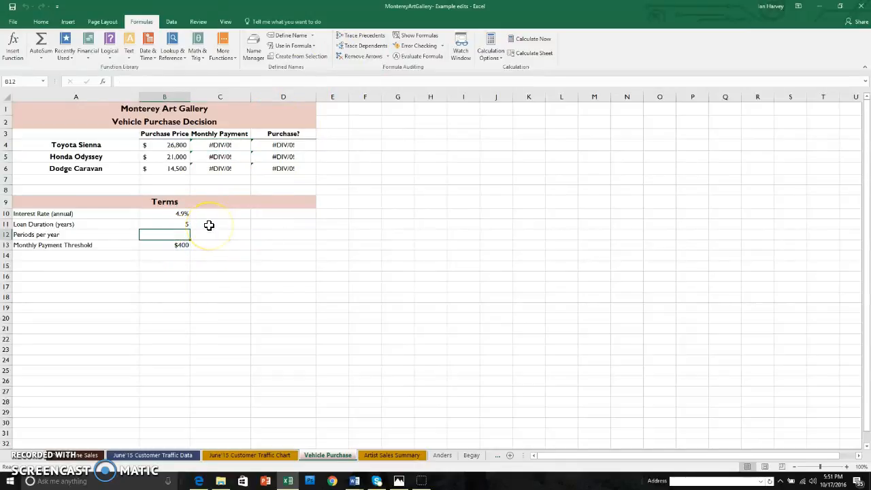
click(366, 49)
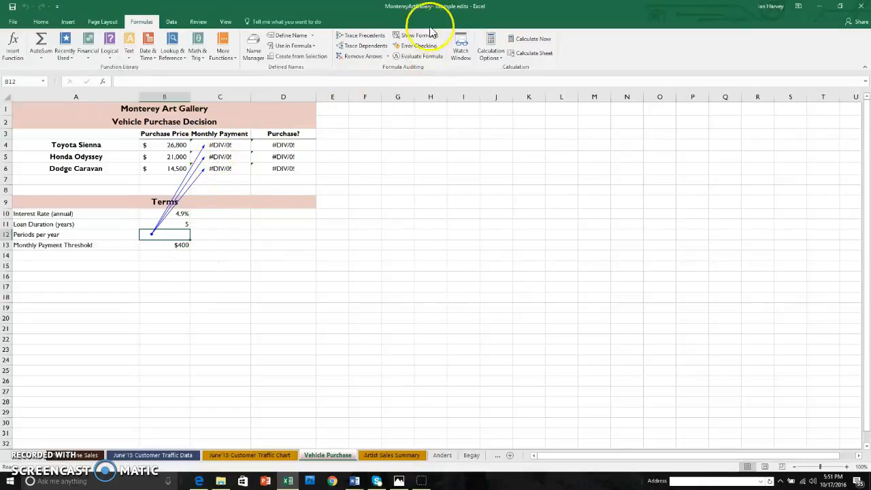
click(367, 47)
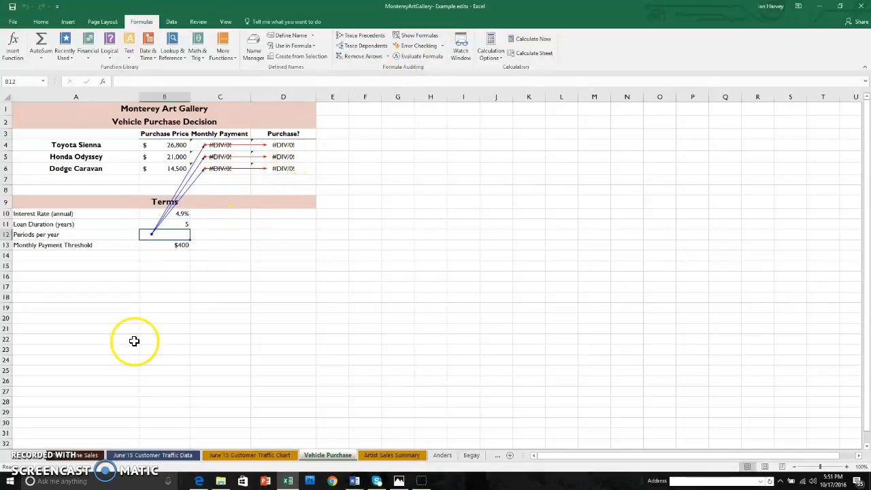
click(368, 57)
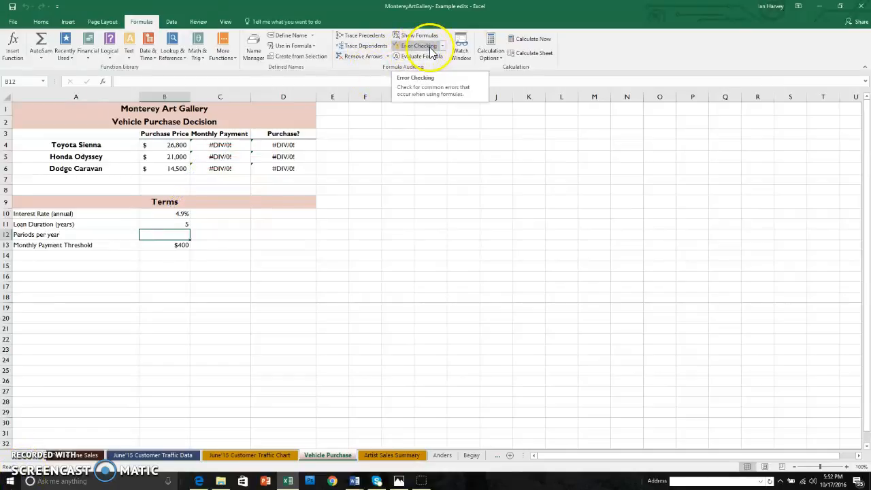
Run Error Checking on the monthly payment formula in C4 and open the help article on its error
click(232, 145)
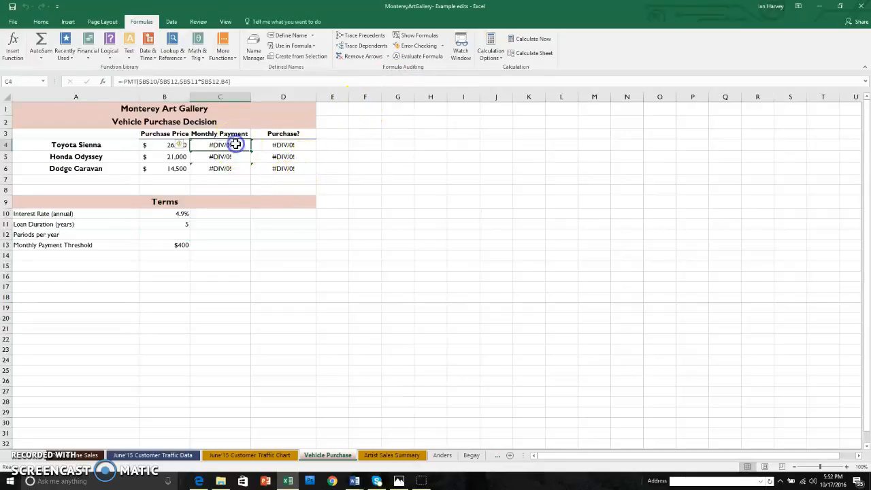
click(417, 45)
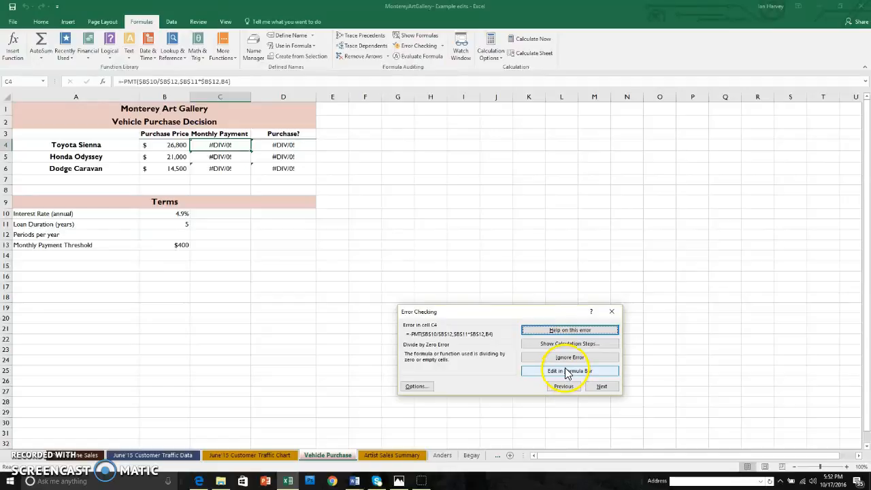
click(573, 330)
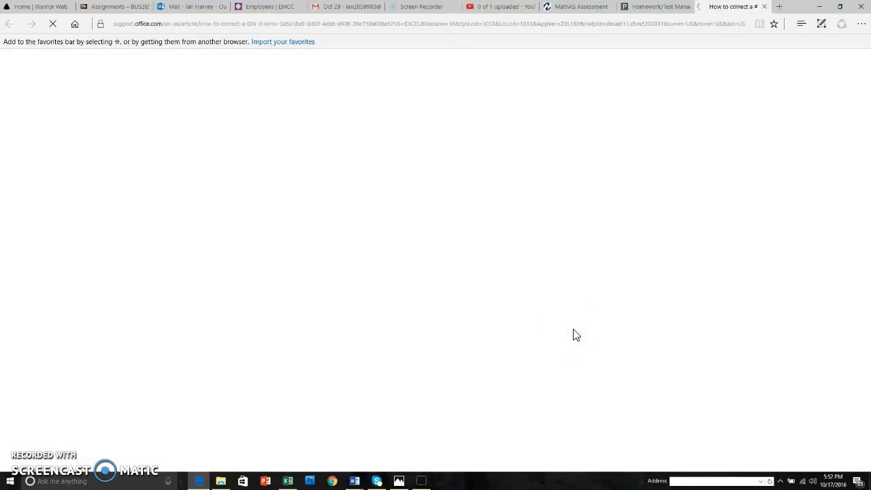
Close the help article in the browser, and return to Excel to end the error check
click(765, 7)
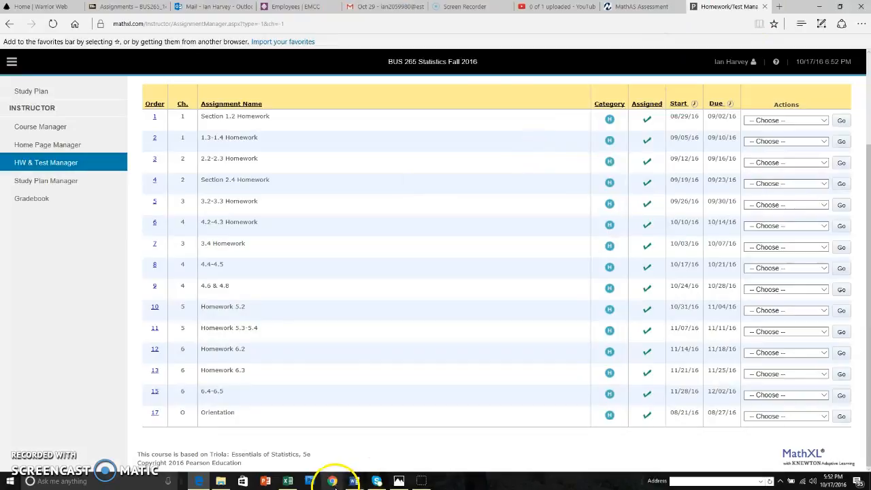
click(288, 481)
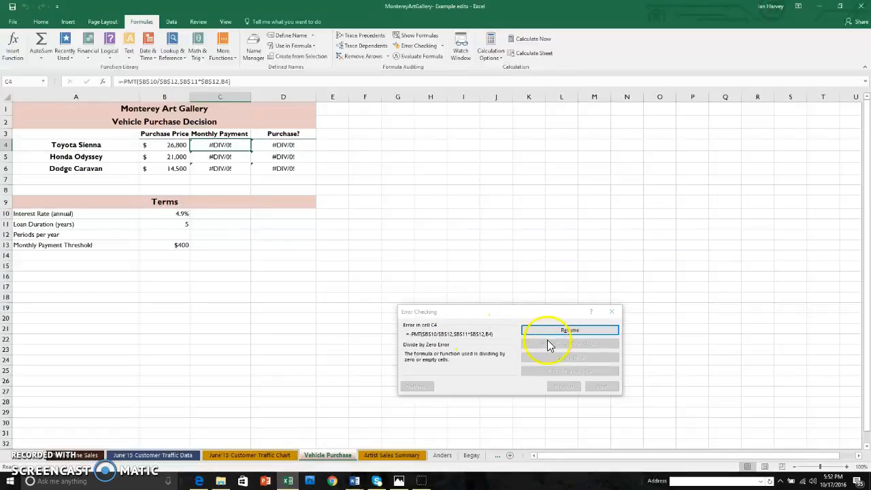
click(608, 313)
click(610, 312)
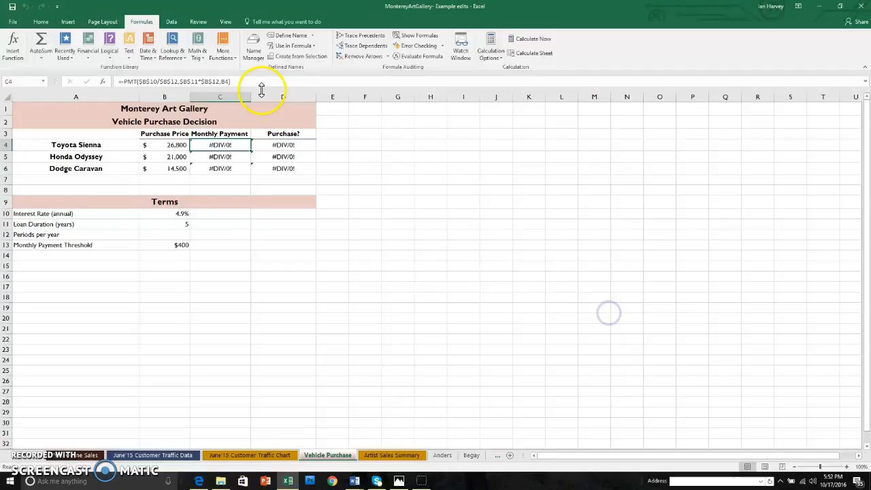
Run Error Checking on the monthly payment formula in C4, evaluate its calculation steps, and end the error check
click(426, 46)
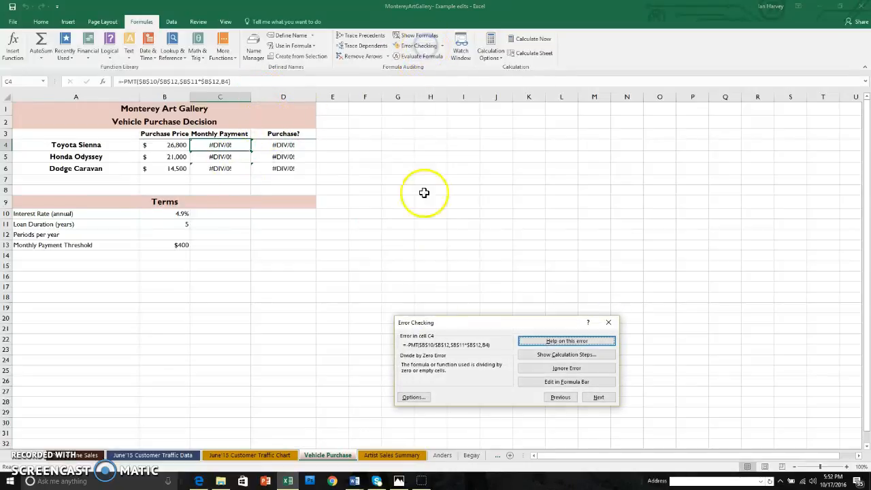
click(574, 359)
double_click(495, 388)
click(495, 388)
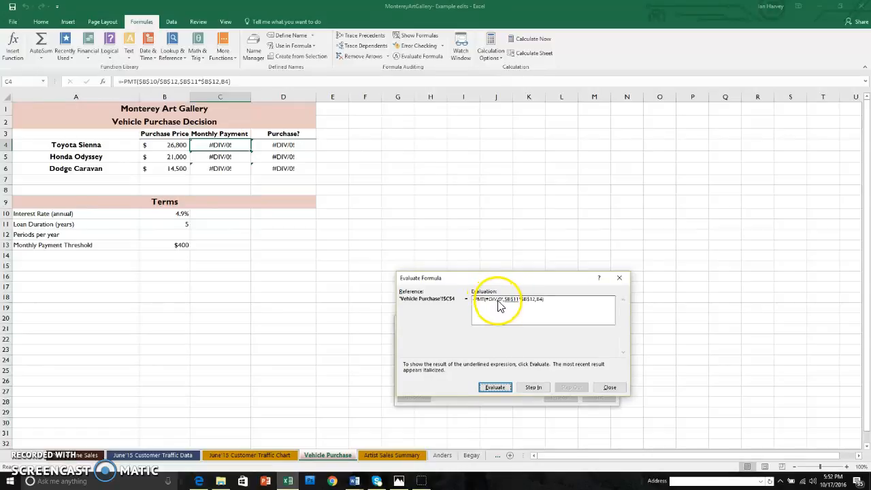
click(608, 387)
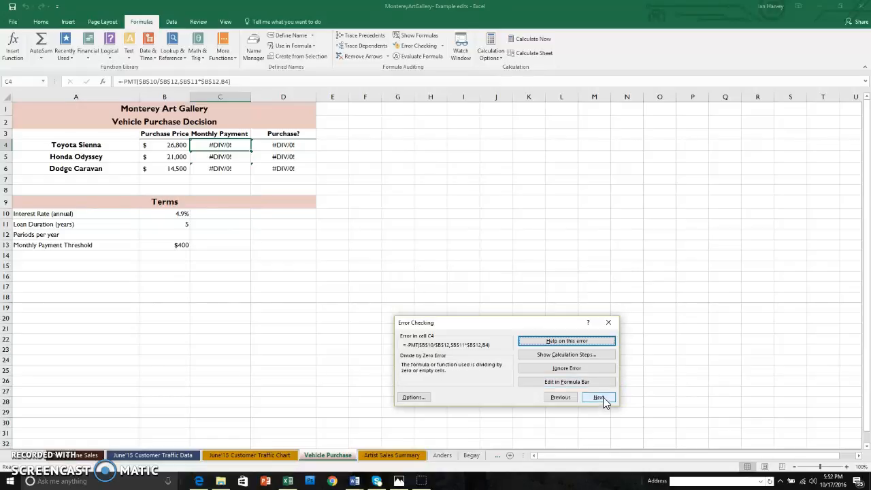
click(608, 322)
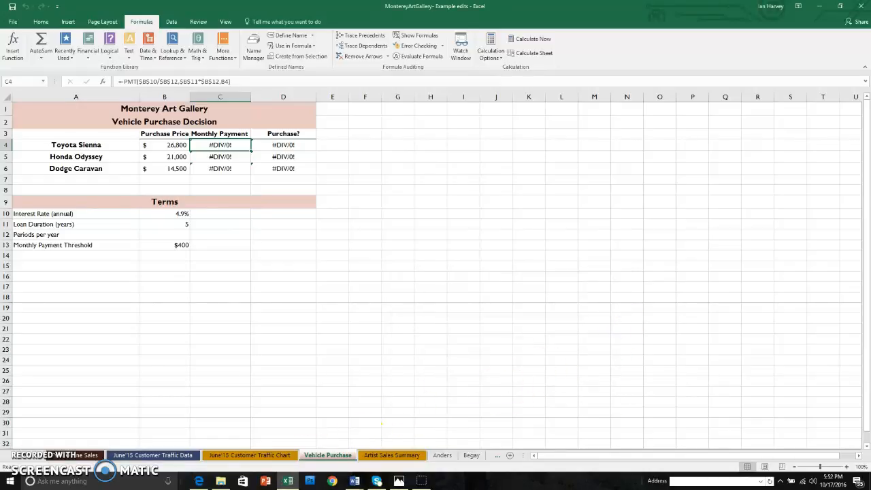
Set the Periods per year in B12 to 12
click(174, 234)
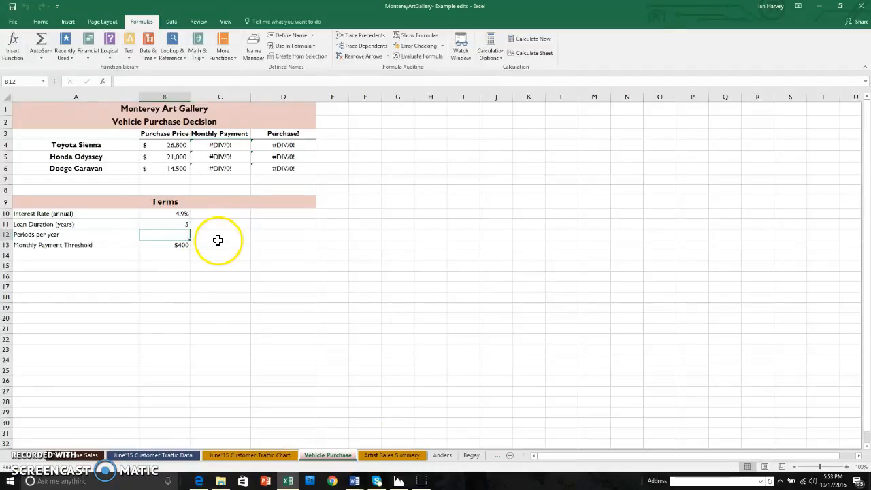
text(12)
key(Return)
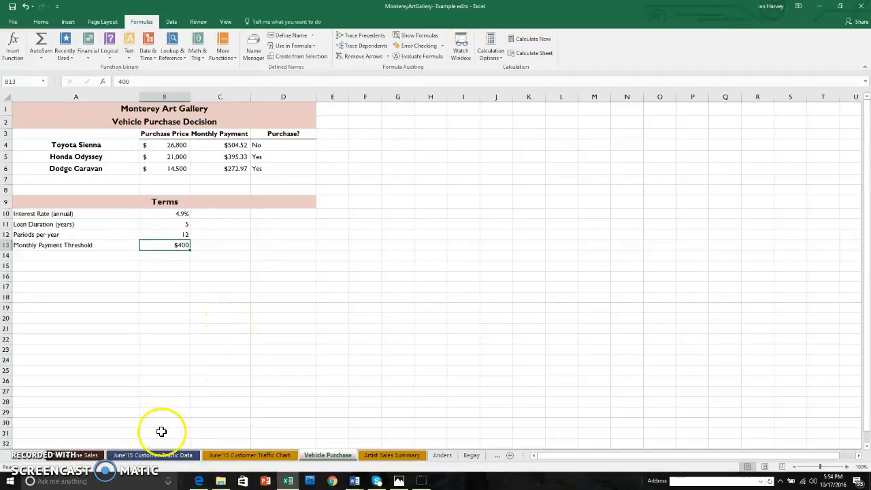
On the online sales sheet, format the prices in E5:E19 as Currency, and switch them to the Accounting format
click(79, 454)
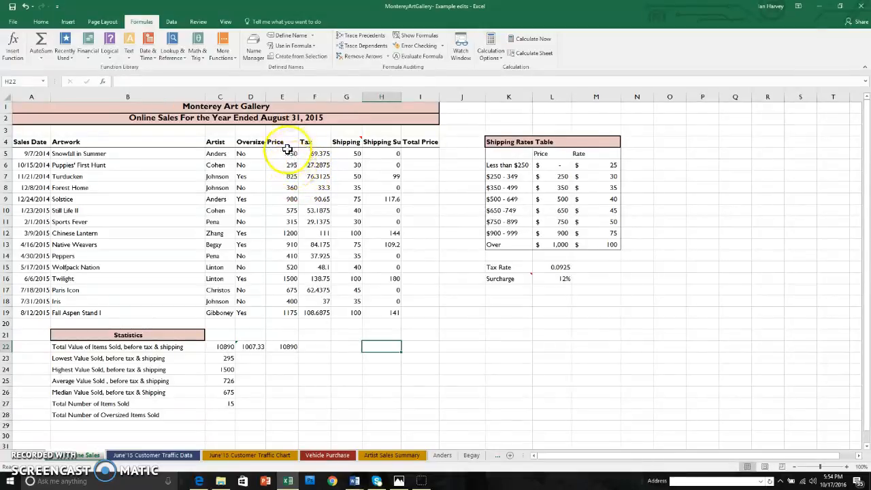
drag(286, 153, 274, 312)
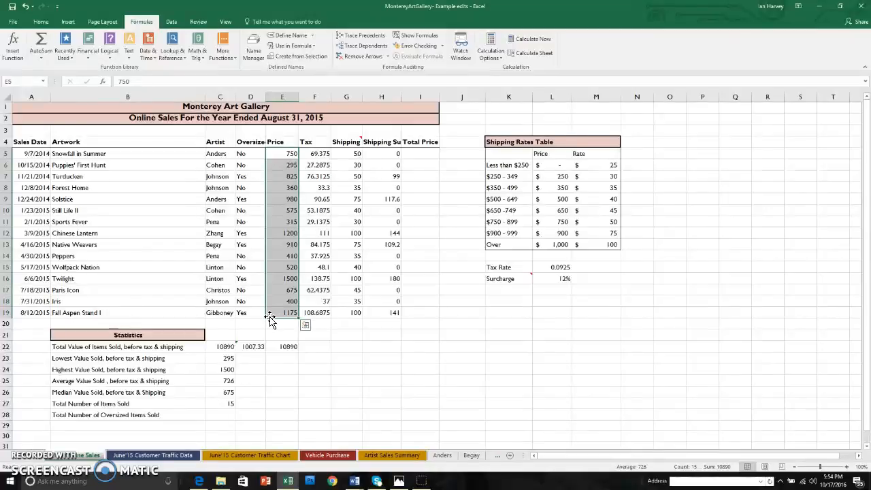
click(41, 22)
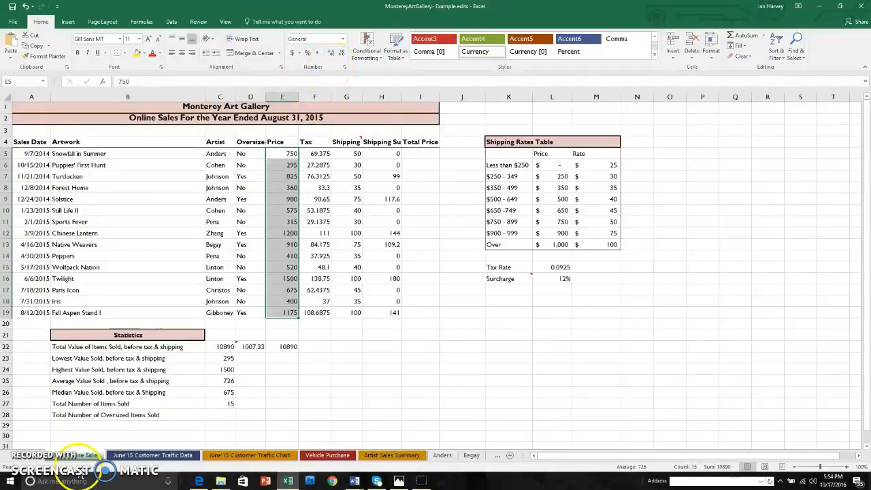
click(343, 40)
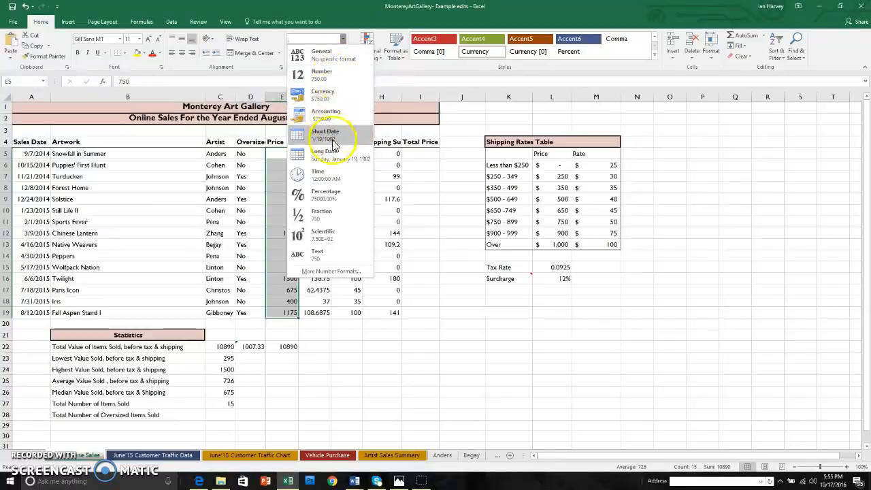
click(337, 97)
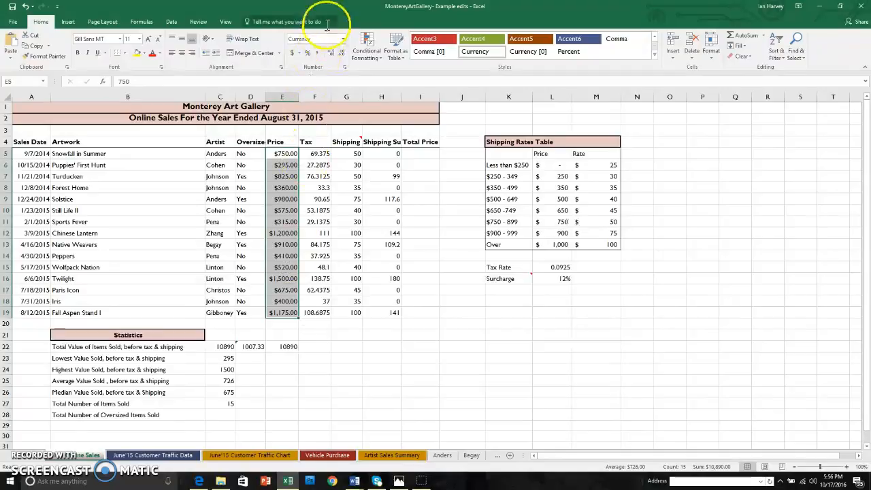
click(343, 39)
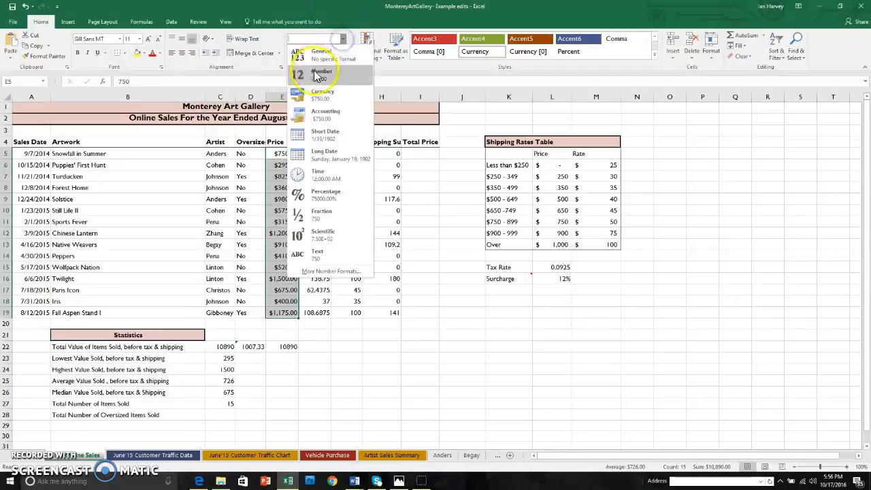
click(325, 114)
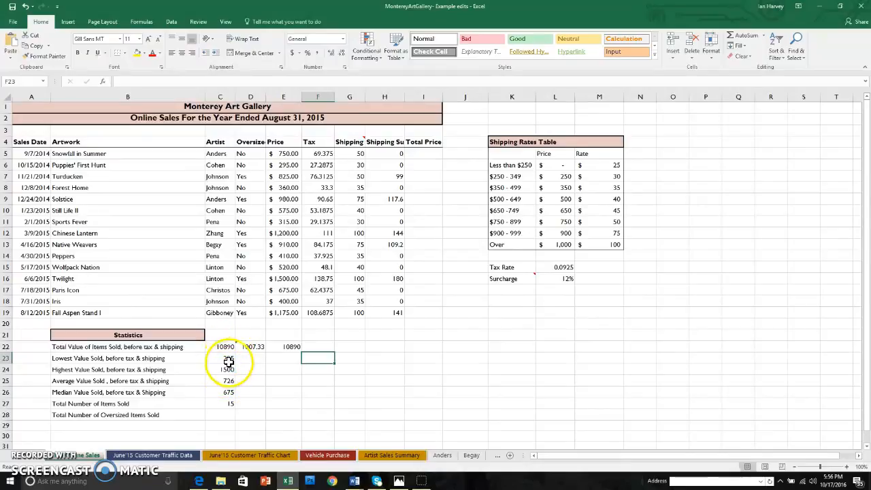
Format the total, lowest, highest, average and median values in C22:C26 with the Accounting format
drag(227, 346, 224, 380)
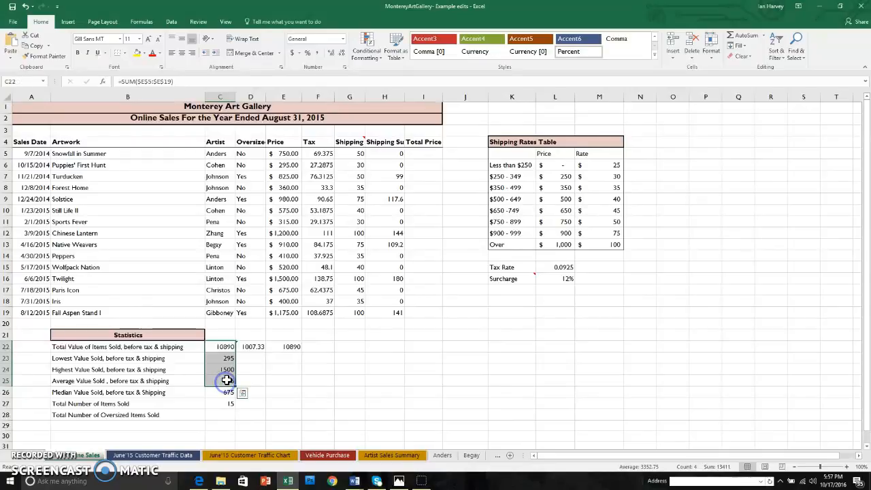
click(284, 379)
drag(226, 346, 223, 389)
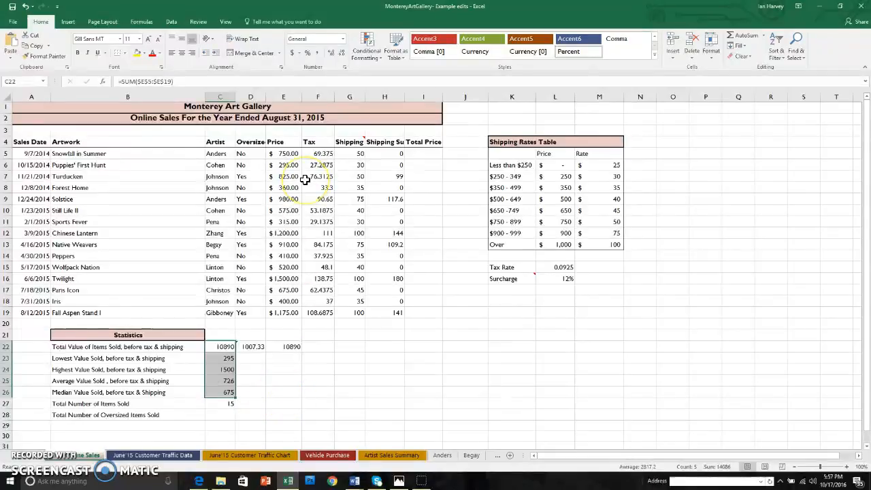
click(342, 39)
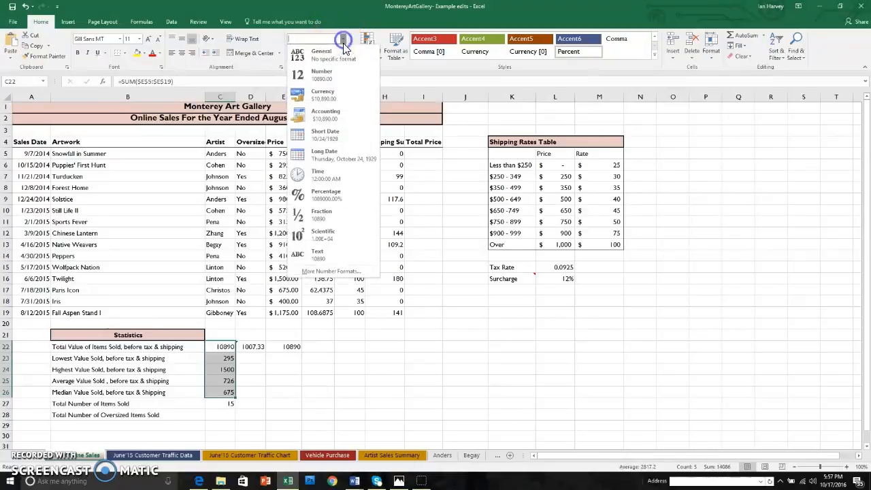
click(329, 121)
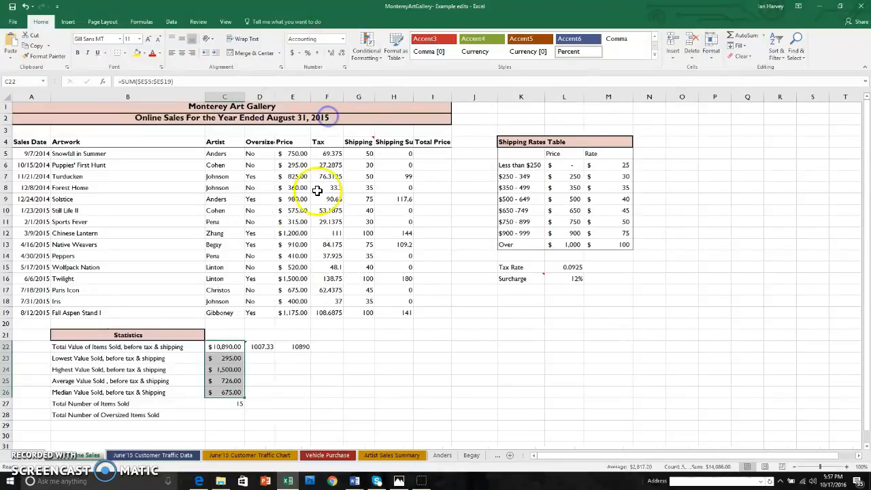
Enter a count formula for the Total Number of Oversized Items Sold in C28, and show C22:C26 without decimals
click(233, 413)
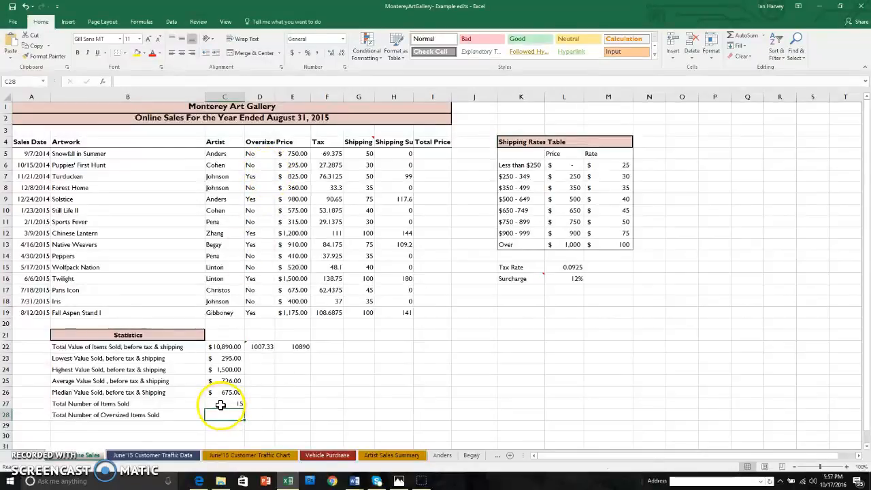
text(=count)
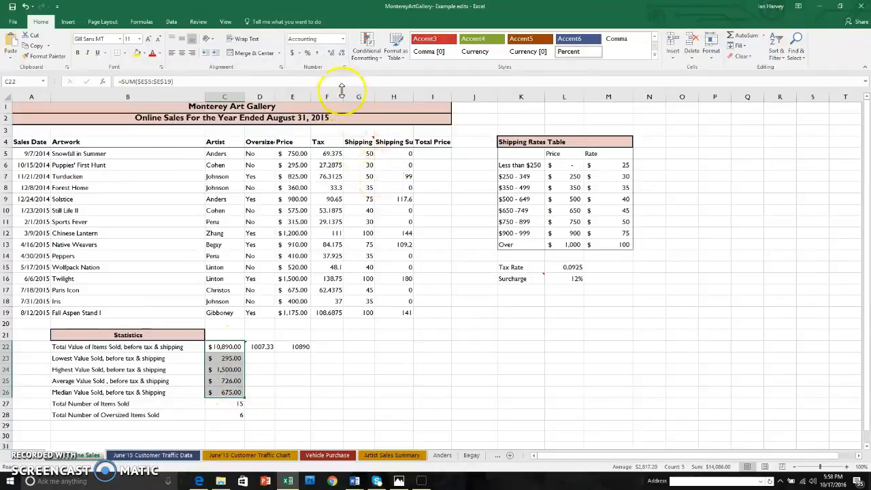
click(342, 53)
click(343, 54)
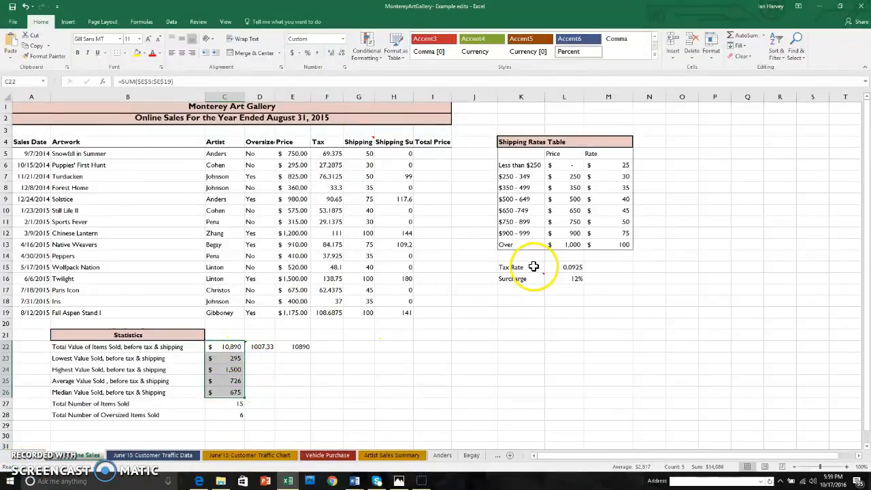
Format the Tax Rate in L15 as a percentage with two decimal places
click(566, 267)
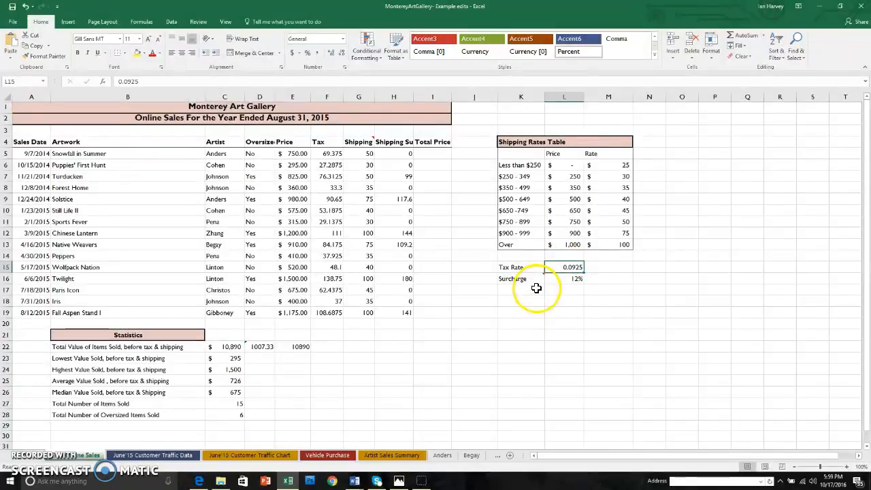
click(307, 53)
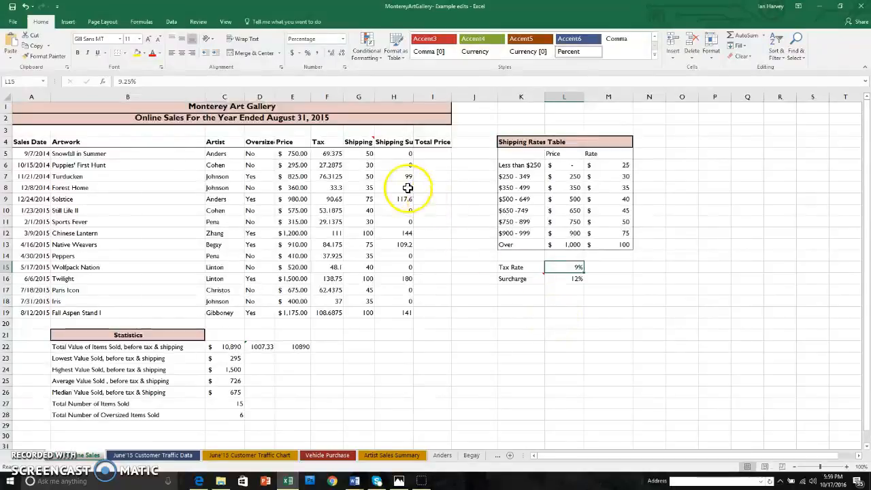
click(331, 55)
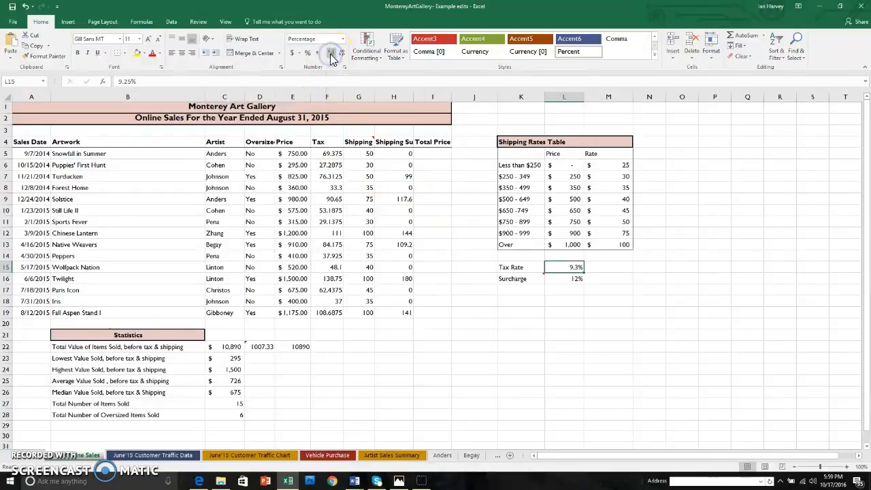
click(331, 55)
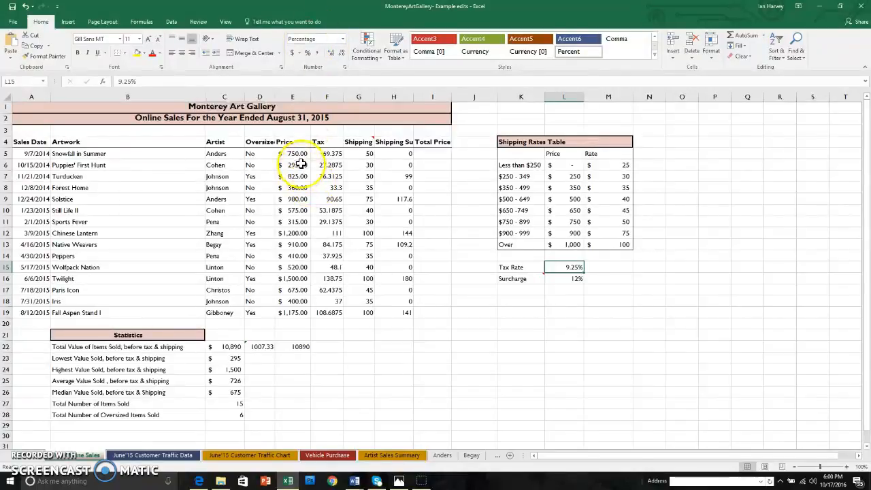
Apply Comma Style to the artwork prices in E5:E19
drag(299, 155, 290, 308)
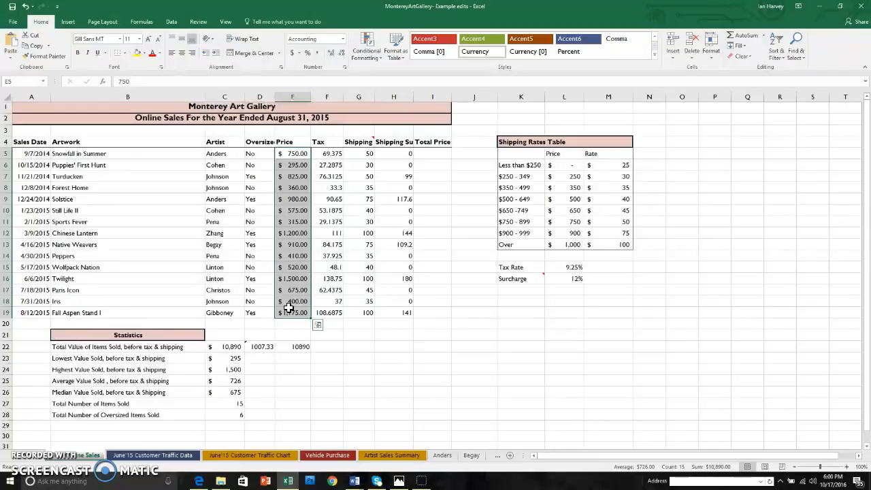
click(318, 54)
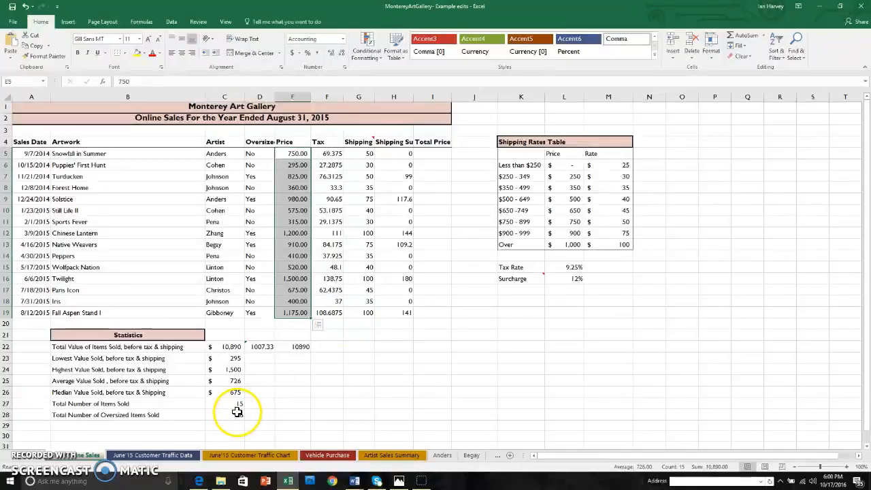
Apply Comma Style with no decimal places to the two item counts in C27:C28
drag(236, 404, 242, 416)
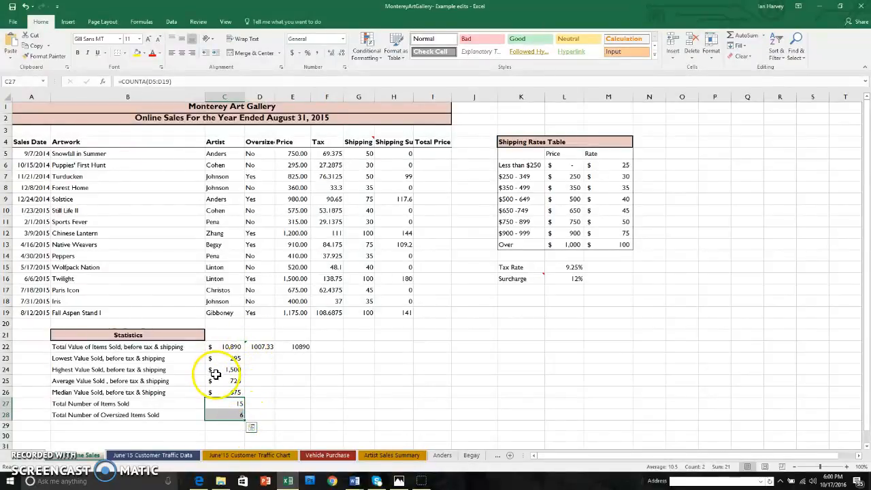
click(317, 52)
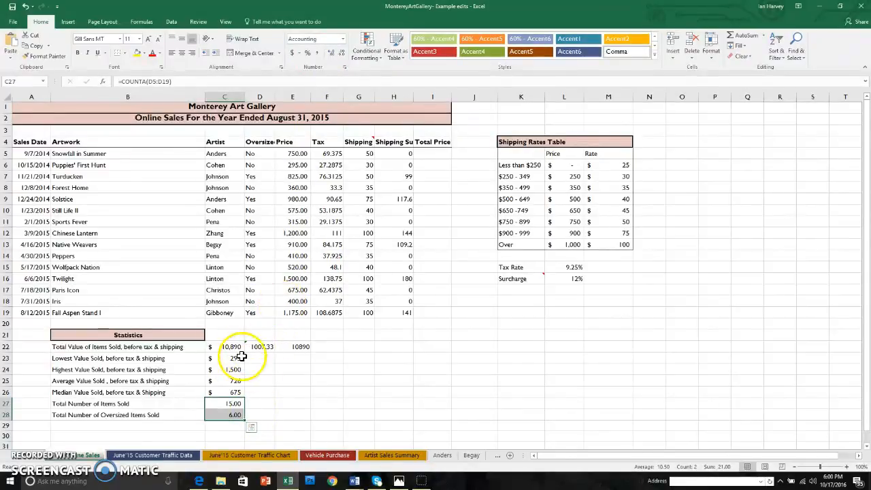
click(344, 60)
click(343, 60)
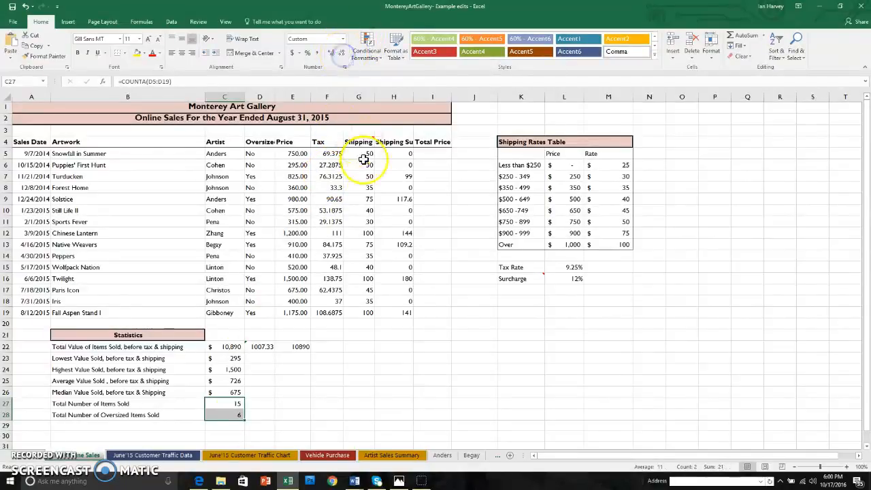